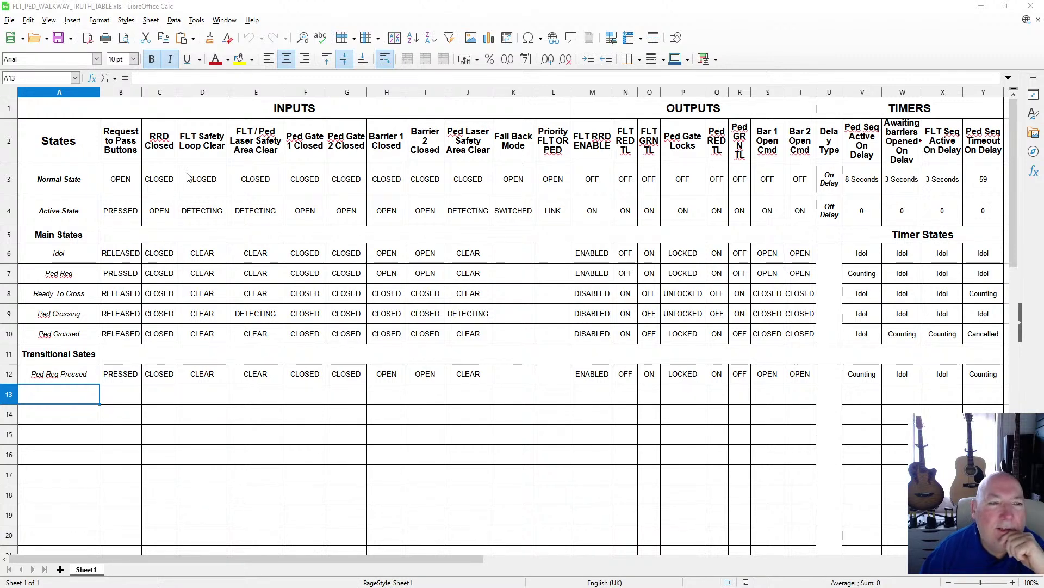
# Spell-check the truth table range A1:Y12, ignoring all occurrences of flagged abbreviations such as Ped, Req and Seq
pyautogui.moveTo(47, 108); pyautogui.dragTo(967, 376)
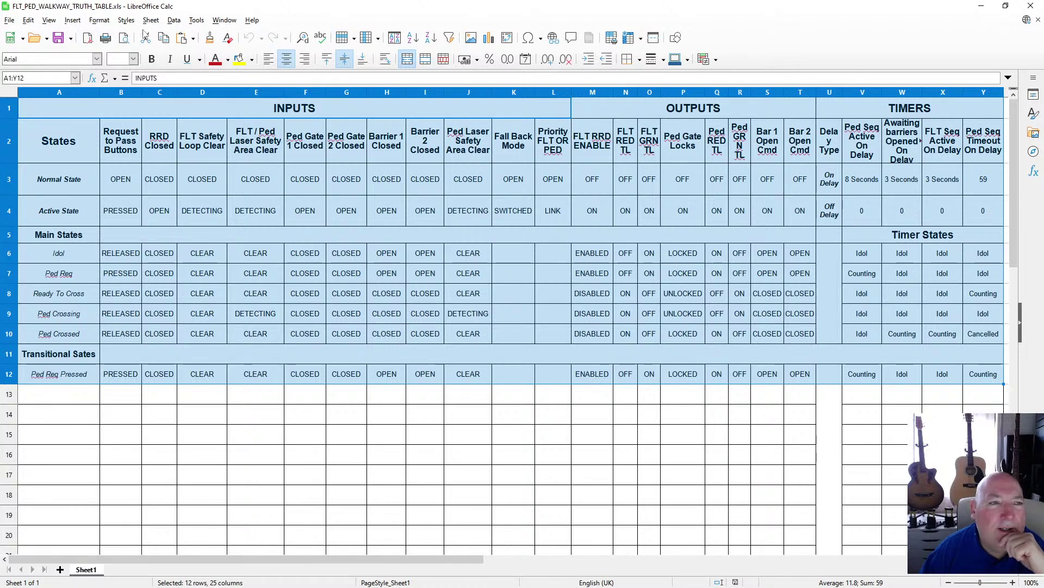
pyautogui.click(196, 20)
pyautogui.click(210, 30)
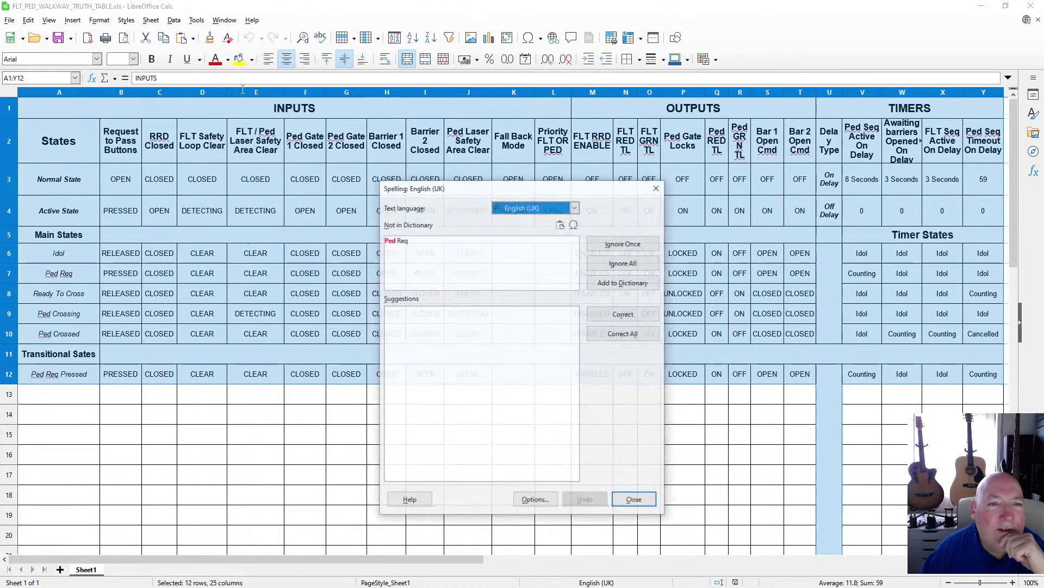
pyautogui.click(624, 263)
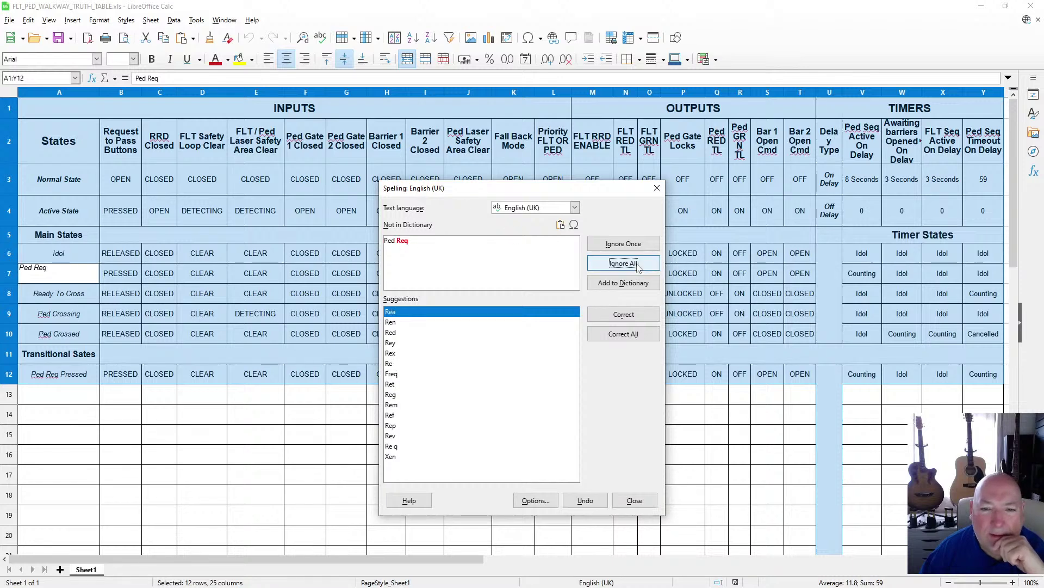
pyautogui.click(623, 263)
pyautogui.click(624, 263)
pyautogui.click(624, 263)
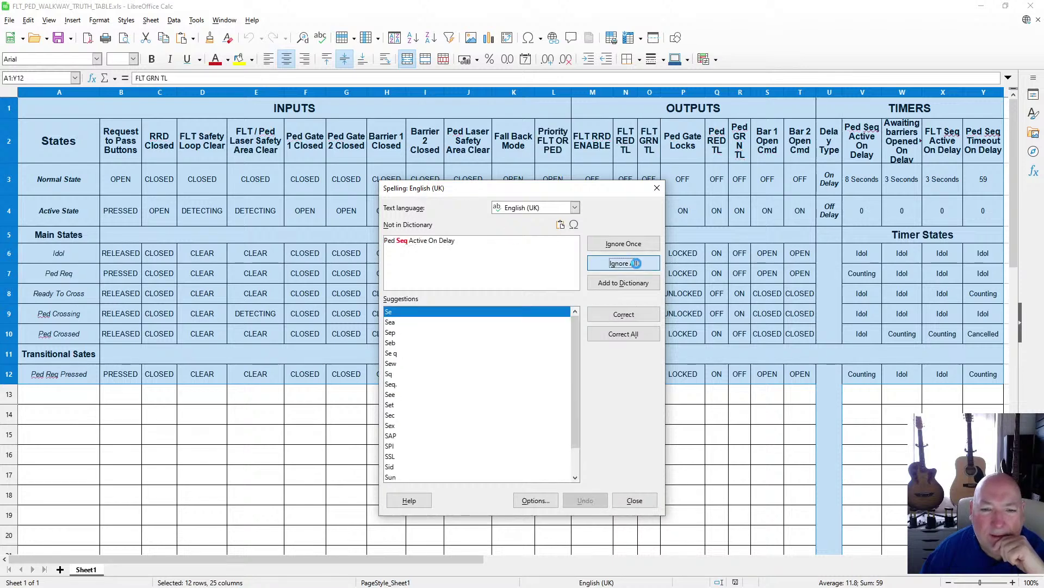
pyautogui.click(624, 263)
pyautogui.click(589, 372)
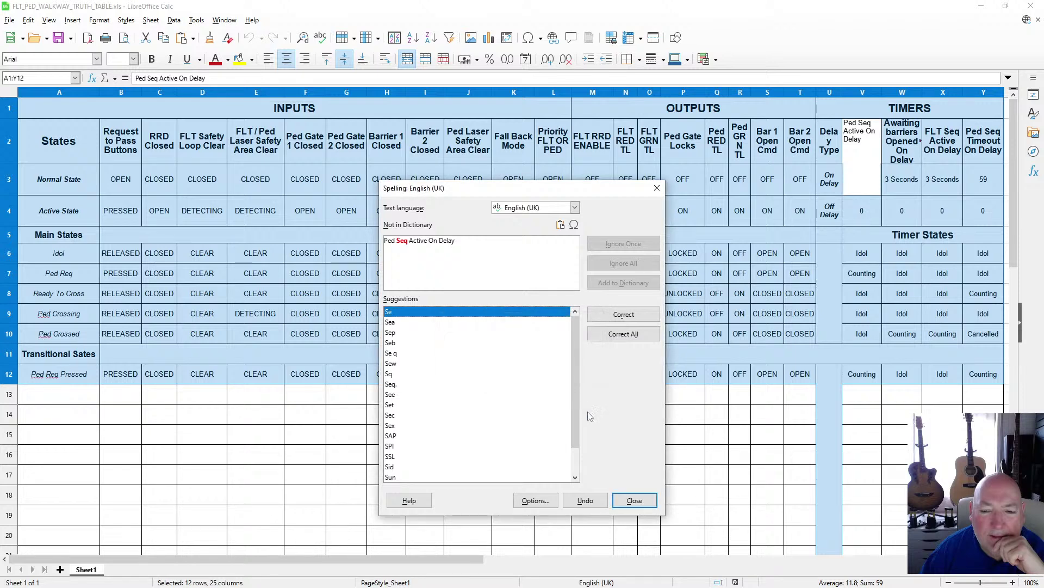
pyautogui.click(635, 500)
pyautogui.click(510, 404)
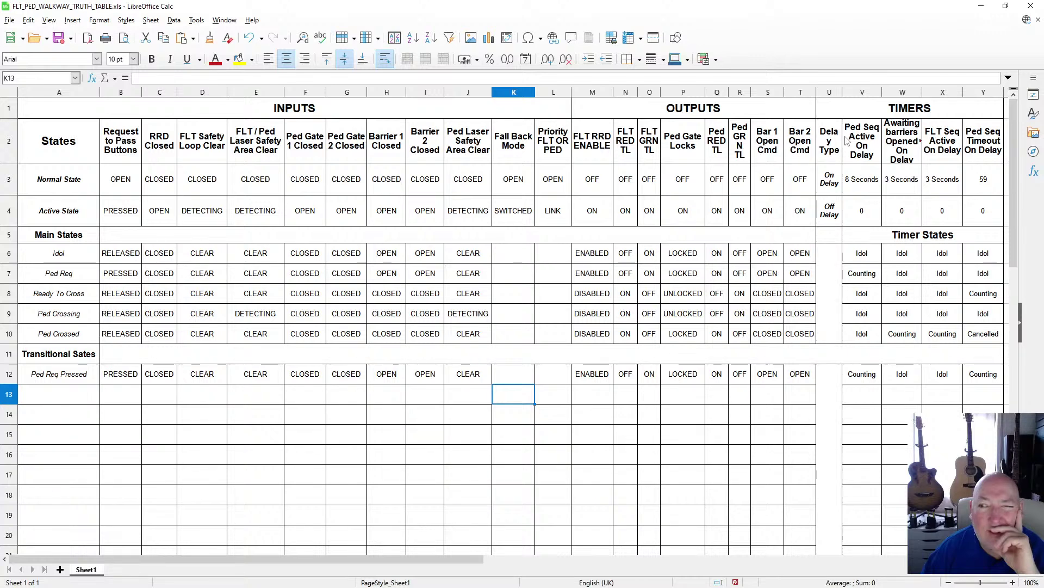
# Widen columns U, W, R and I slightly and narrow column A so that the header texts wrap cleanly
pyautogui.moveTo(844, 92); pyautogui.dragTo(846, 92)
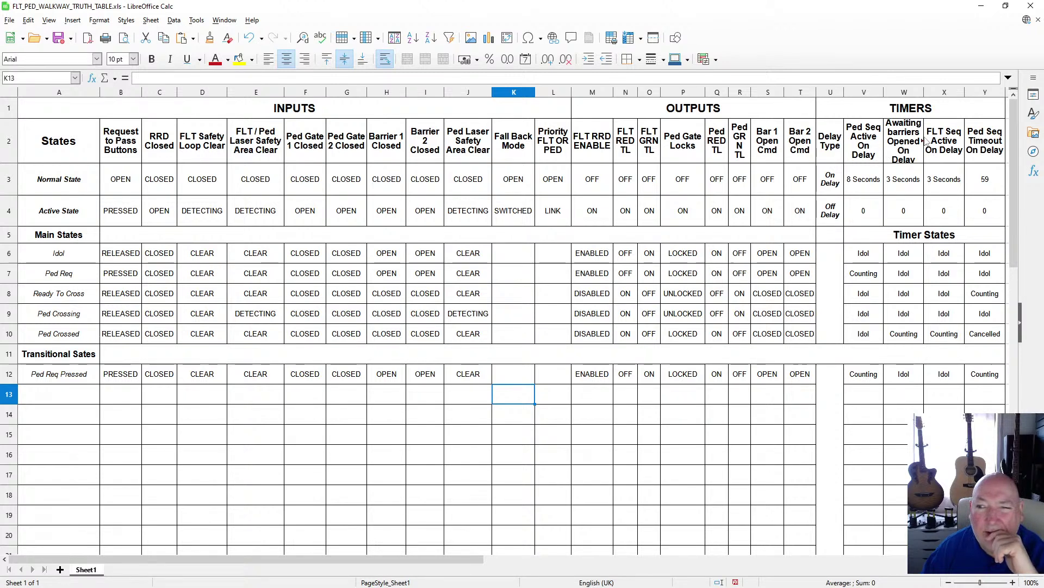
pyautogui.moveTo(923, 93); pyautogui.dragTo(925, 94)
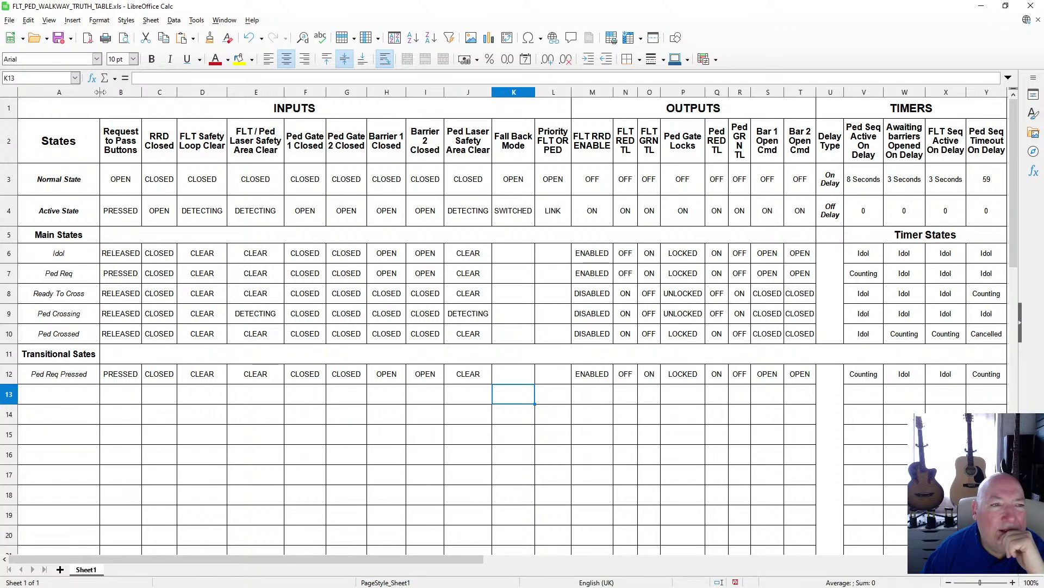
pyautogui.moveTo(100, 92); pyautogui.dragTo(96, 92)
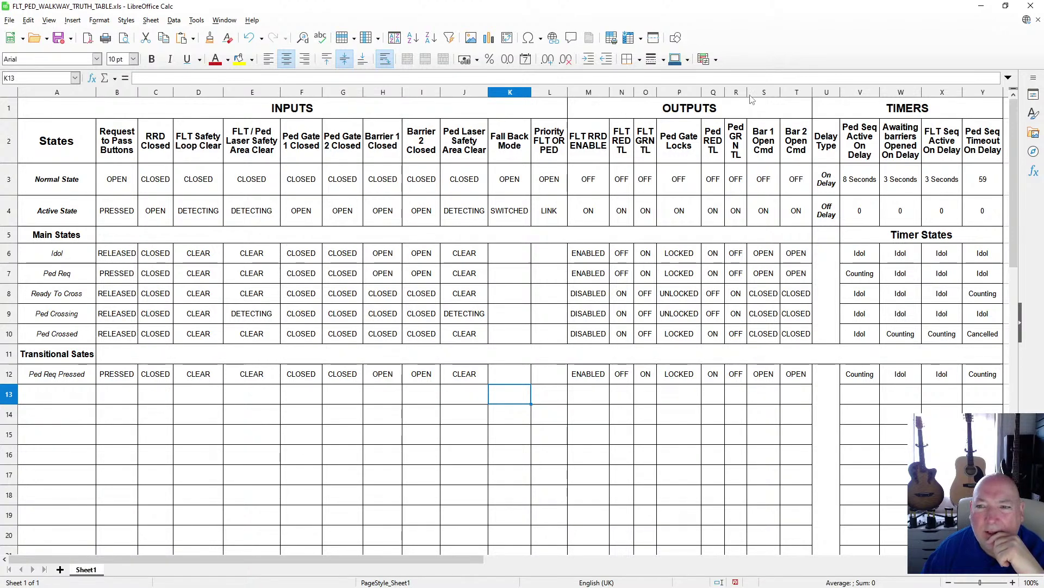
pyautogui.moveTo(748, 92); pyautogui.dragTo(751, 93)
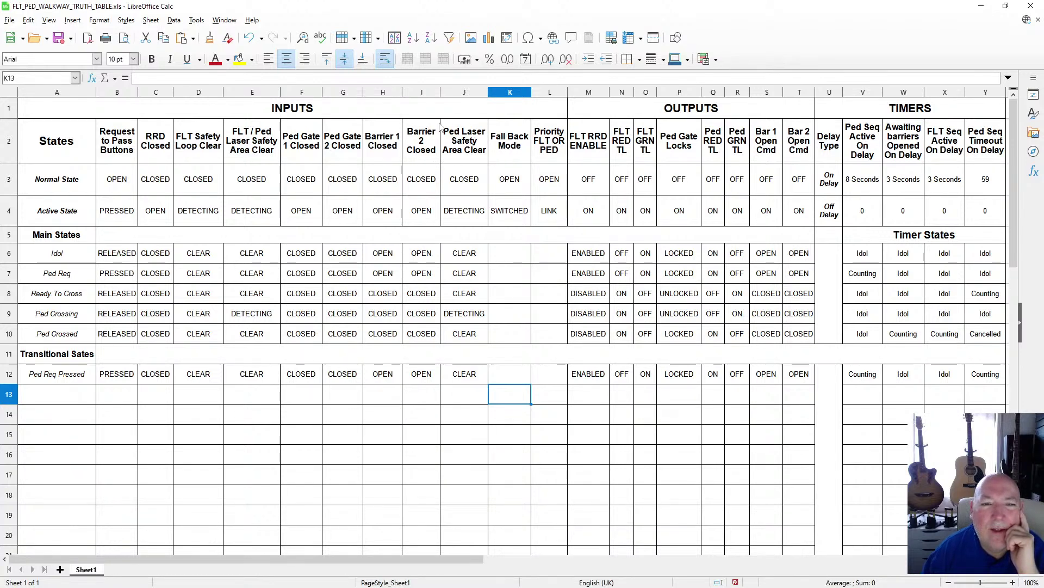
pyautogui.moveTo(441, 93); pyautogui.dragTo(442, 93)
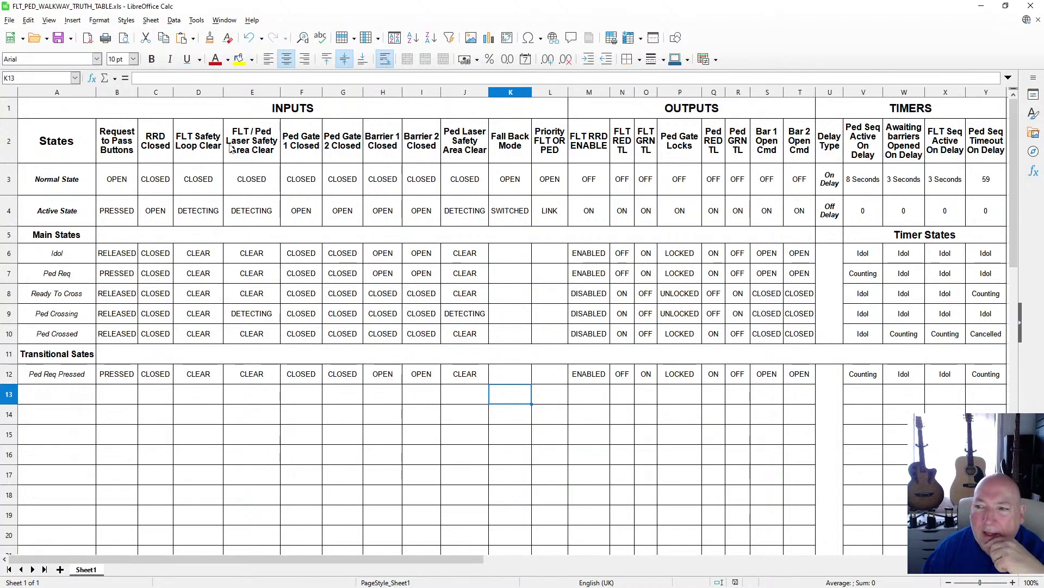
pyautogui.moveTo(1011, 139); pyautogui.dragTo(1032, 130)
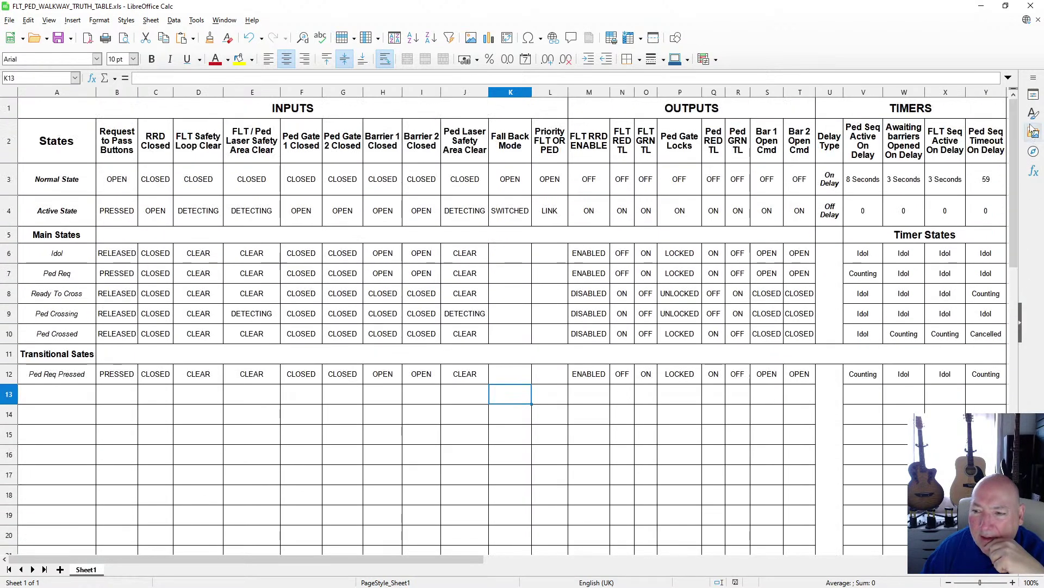
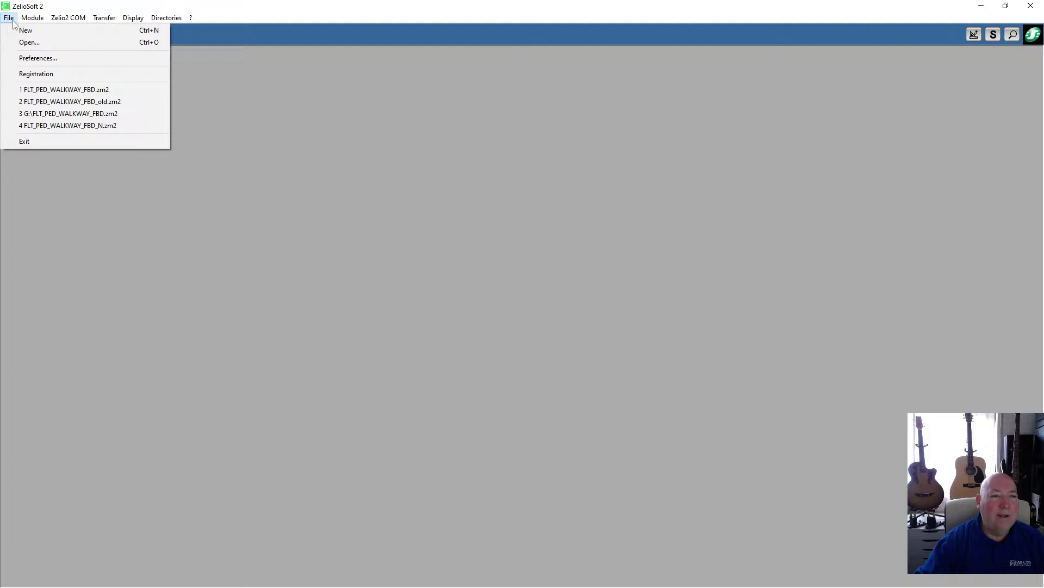
# In ZelioSoft 2, open the recent program FLT_PED_WALKWAY_FBD.zm2 and look over its whole function block diagram
pyautogui.click(75, 91)
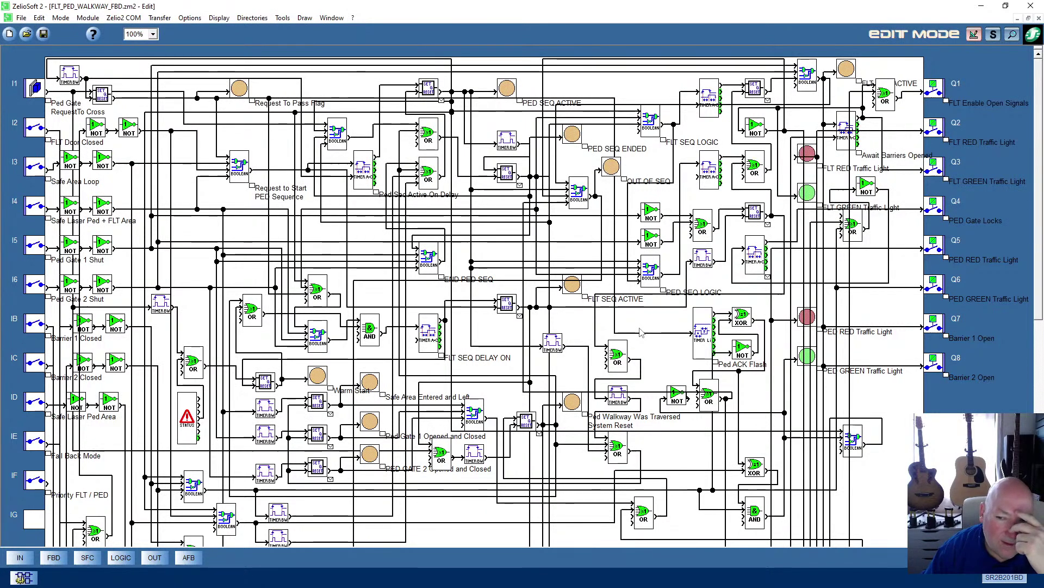
pyautogui.scroll(-5, 656, 350)
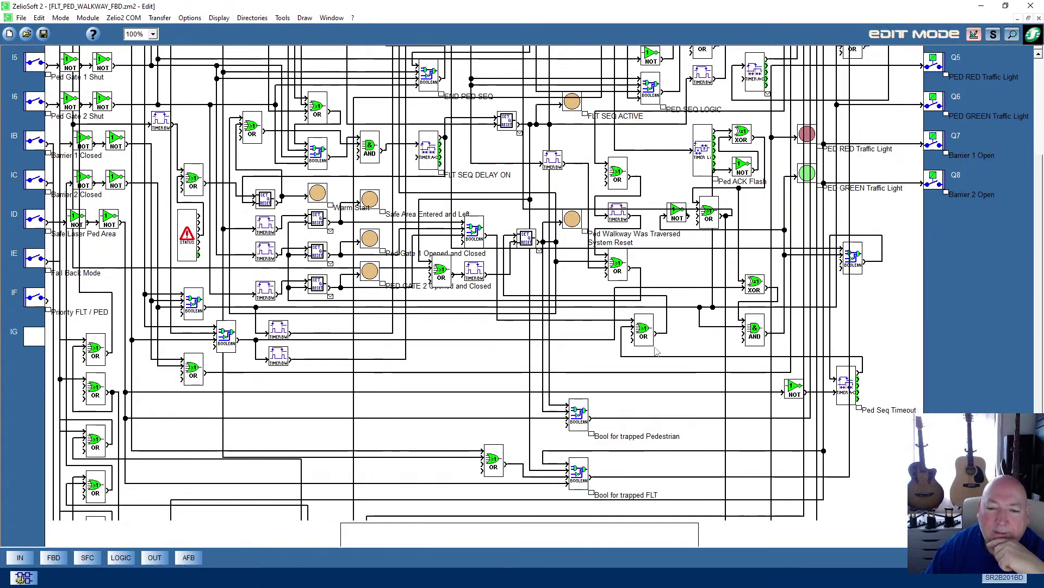
pyautogui.scroll(-6, 656, 351)
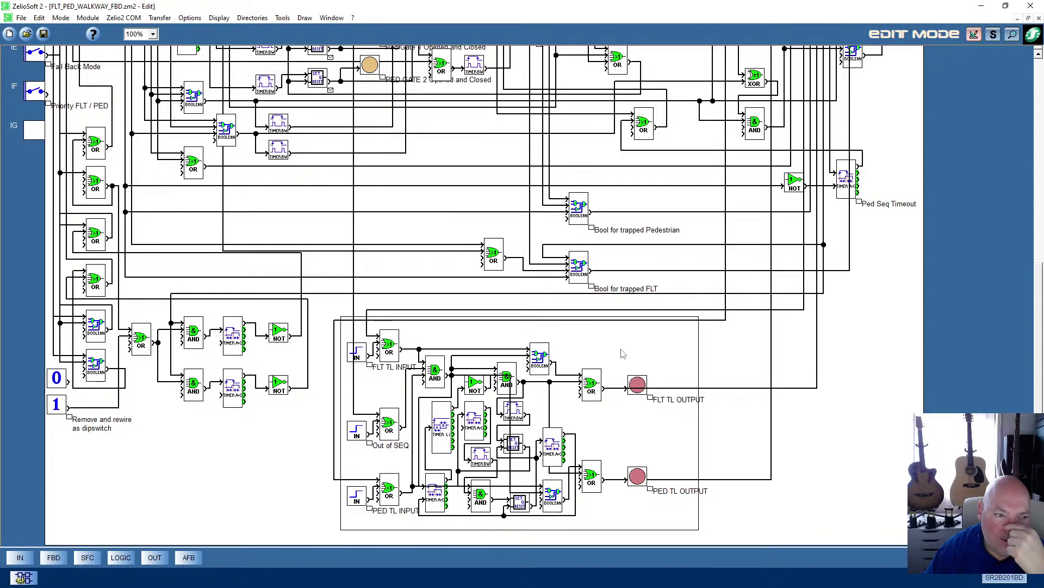
pyautogui.scroll(11, 623, 353)
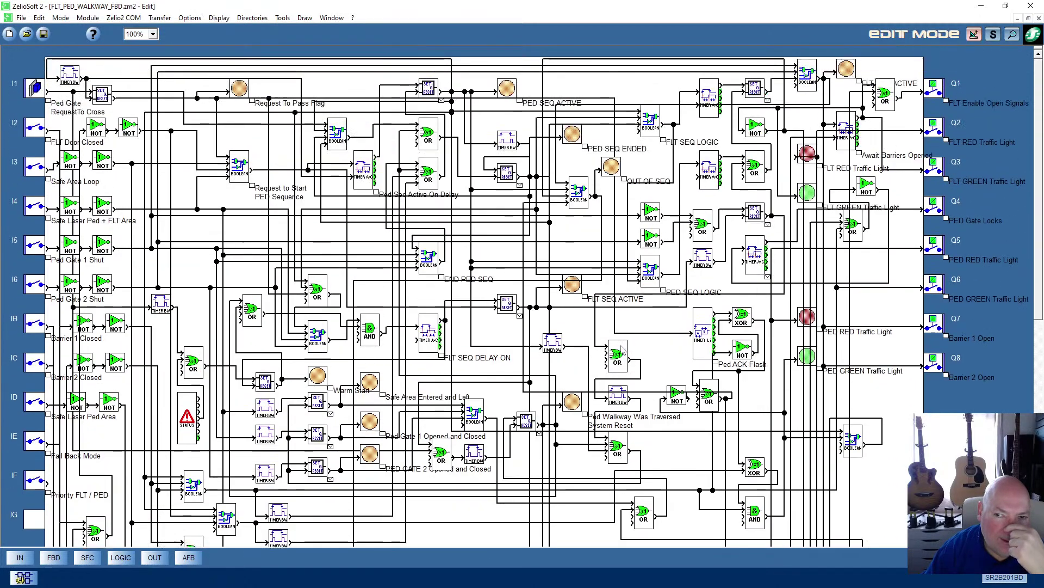
# Run the program in simulation mode and switch on inputs I2, I3, I4, I5, I6 and ID
pyautogui.click(997, 34)
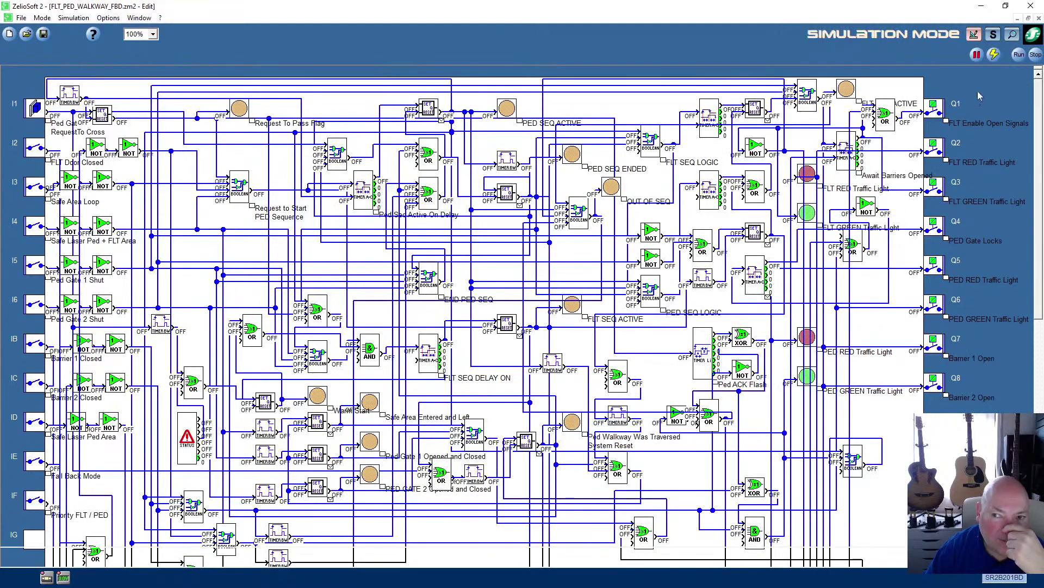
pyautogui.click(1019, 55)
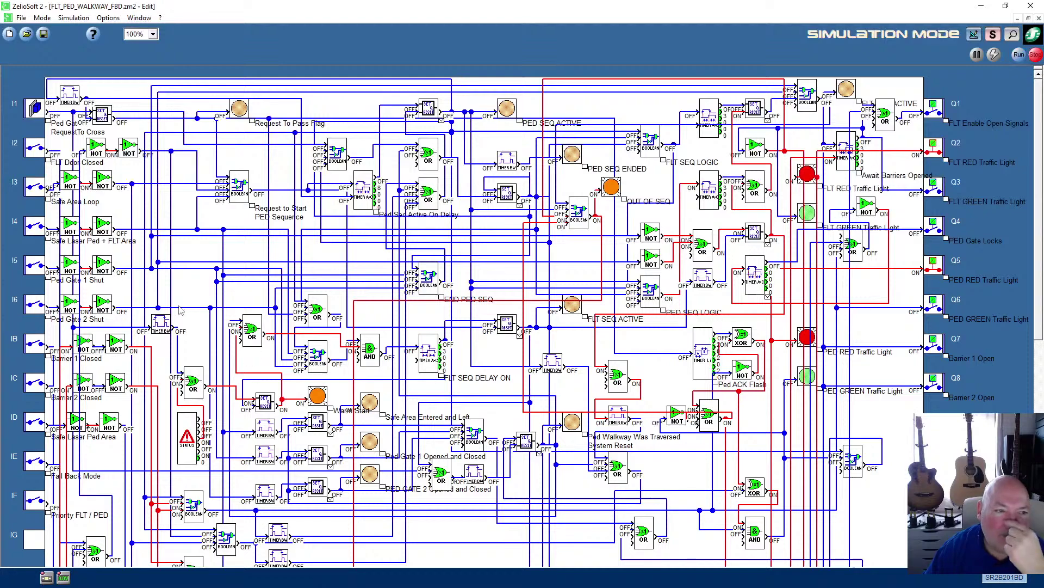
pyautogui.click(34, 148)
pyautogui.click(34, 187)
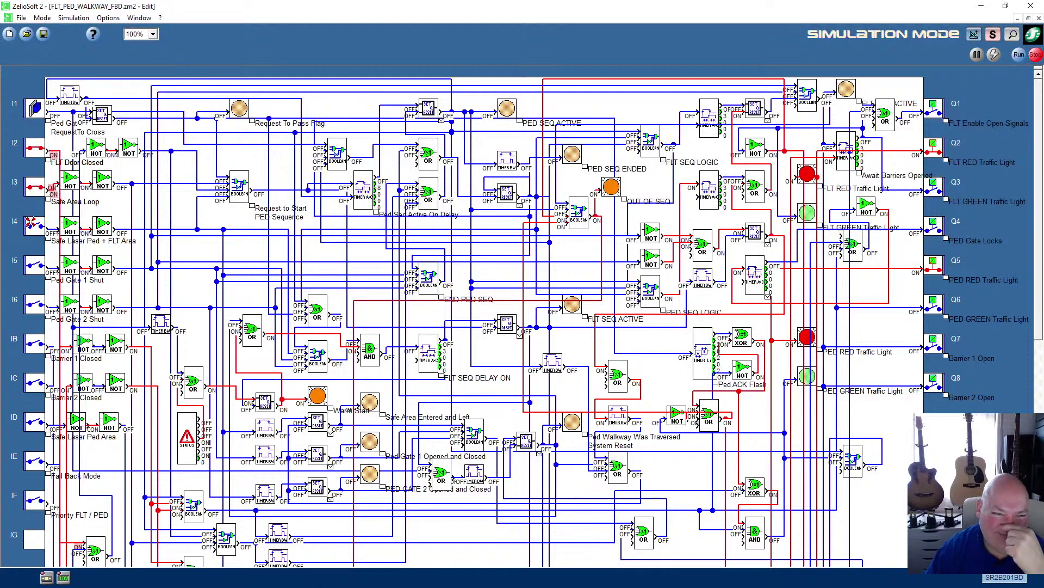
pyautogui.click(34, 226)
pyautogui.click(35, 265)
pyautogui.click(34, 304)
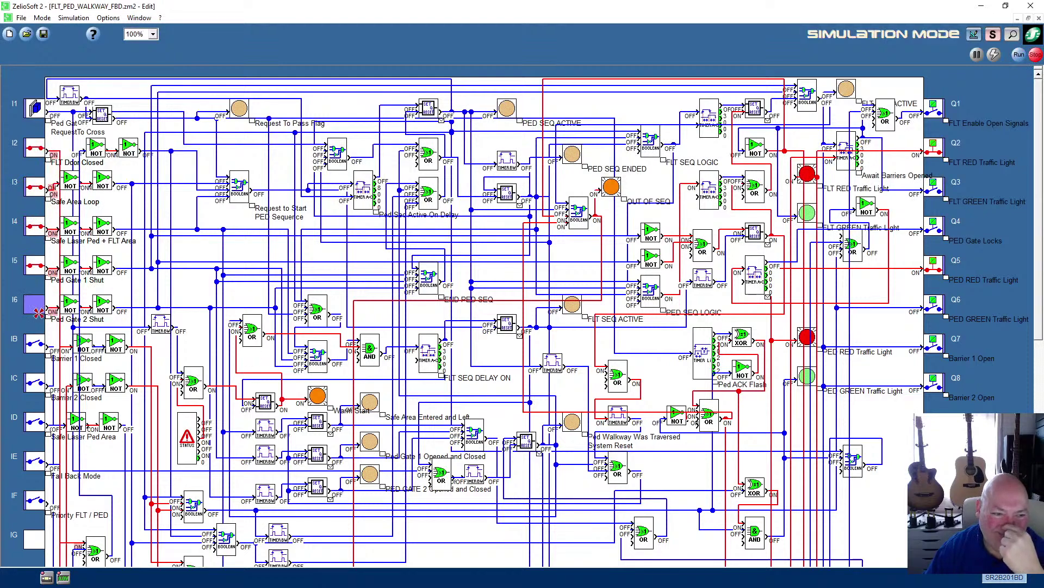
pyautogui.click(28, 422)
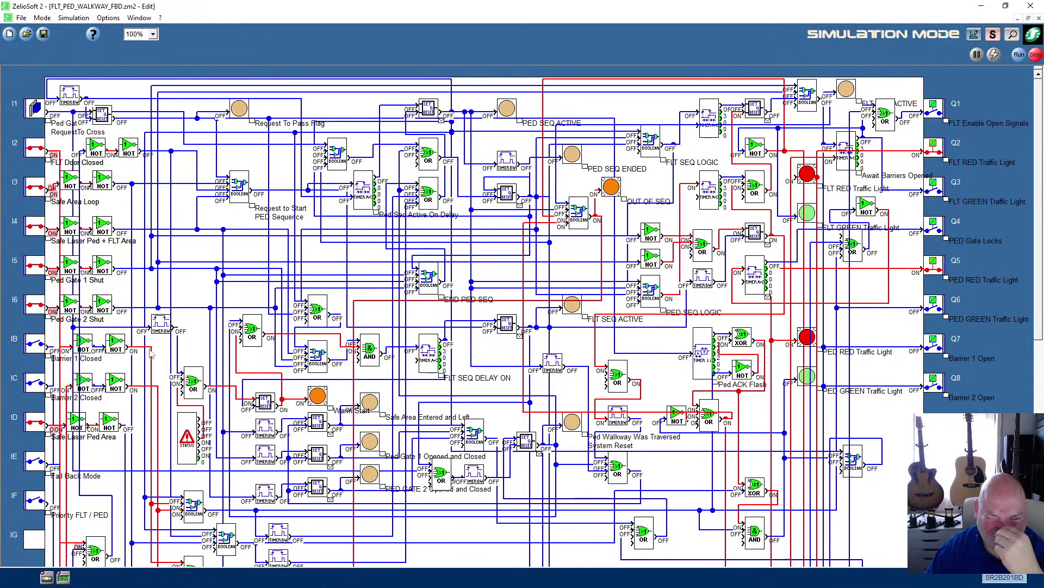
# Stop the running simulation and return the program to edit mode
pyautogui.click(1019, 54)
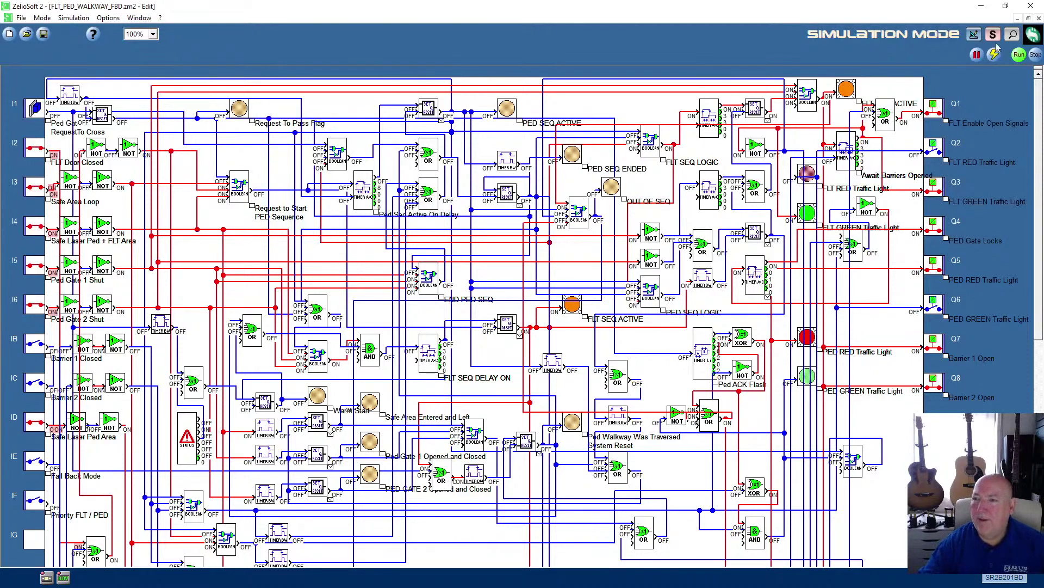
pyautogui.click(974, 34)
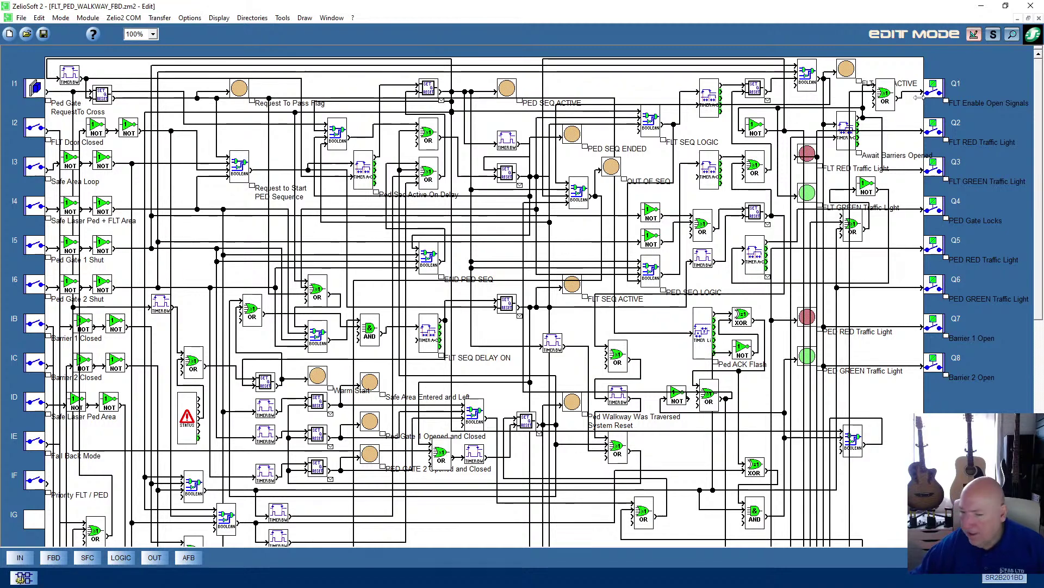
# Transfer the program from the PC to the module, stopping the module, enabling RUN and Monitoring mode after loading, and overwriting its existing program
pyautogui.click(159, 18)
pyautogui.moveTo(200, 33)
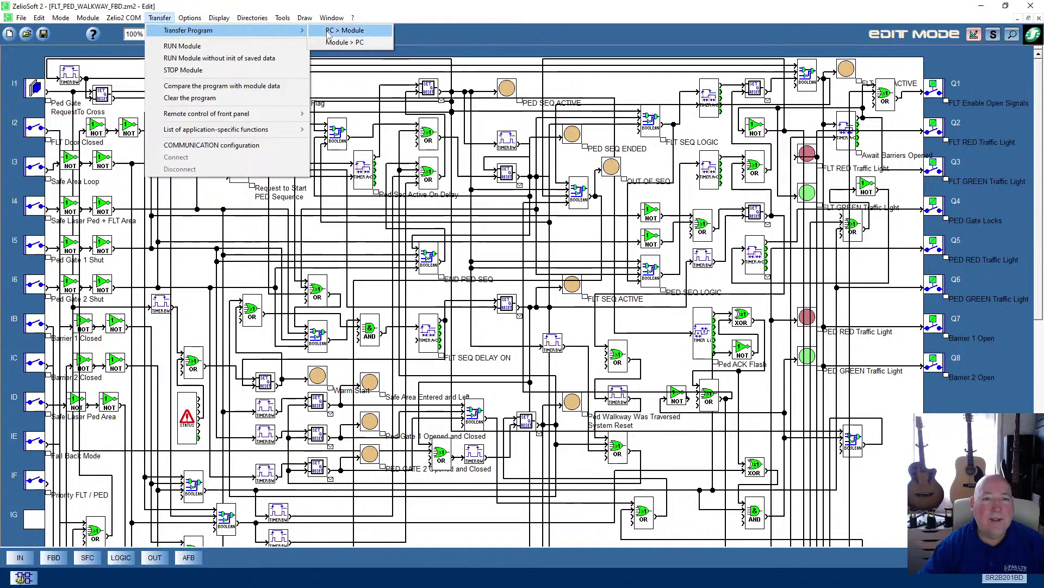
pyautogui.click(349, 31)
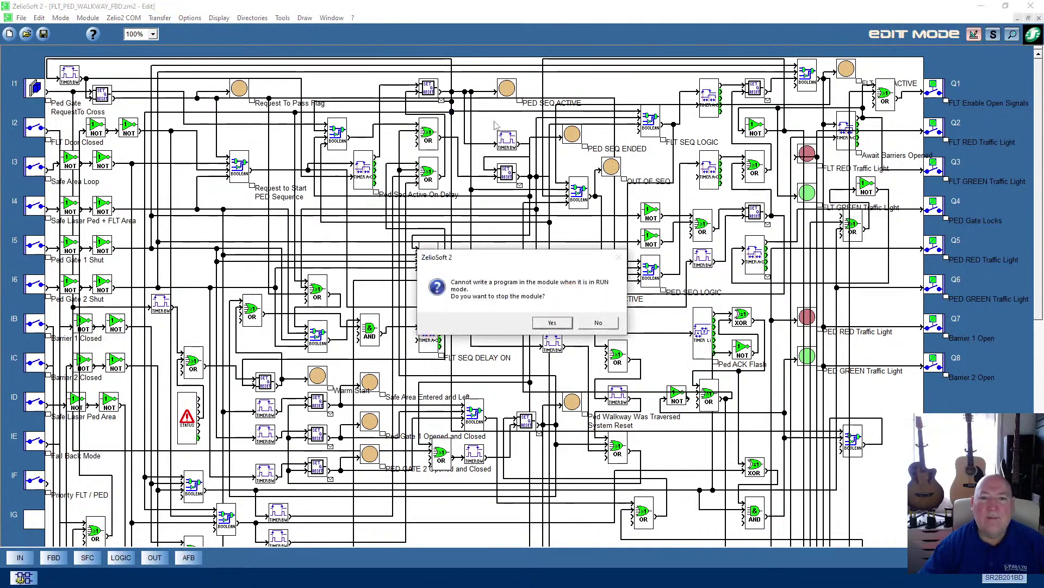
pyautogui.click(546, 324)
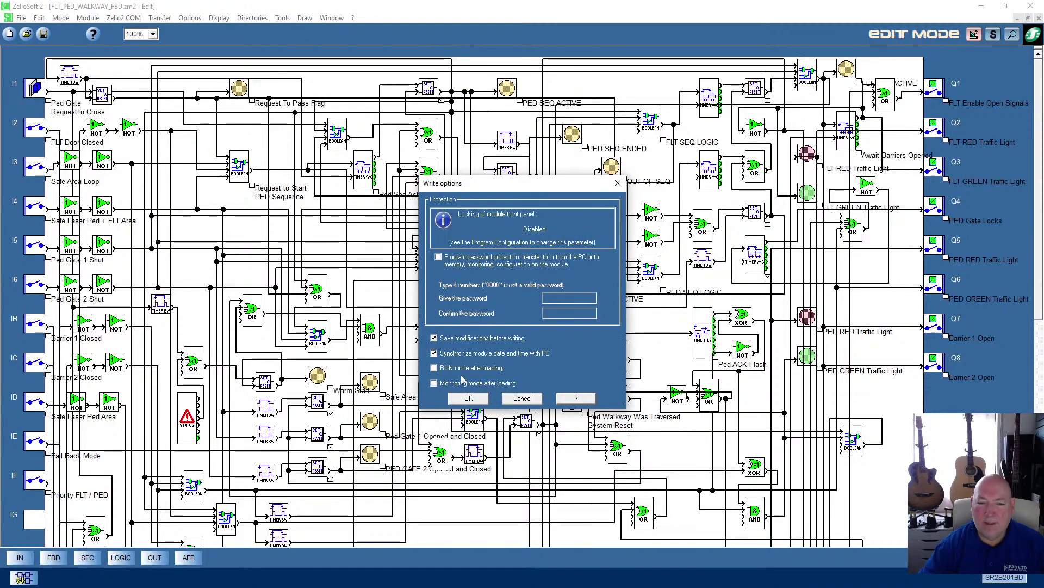
pyautogui.click(434, 368)
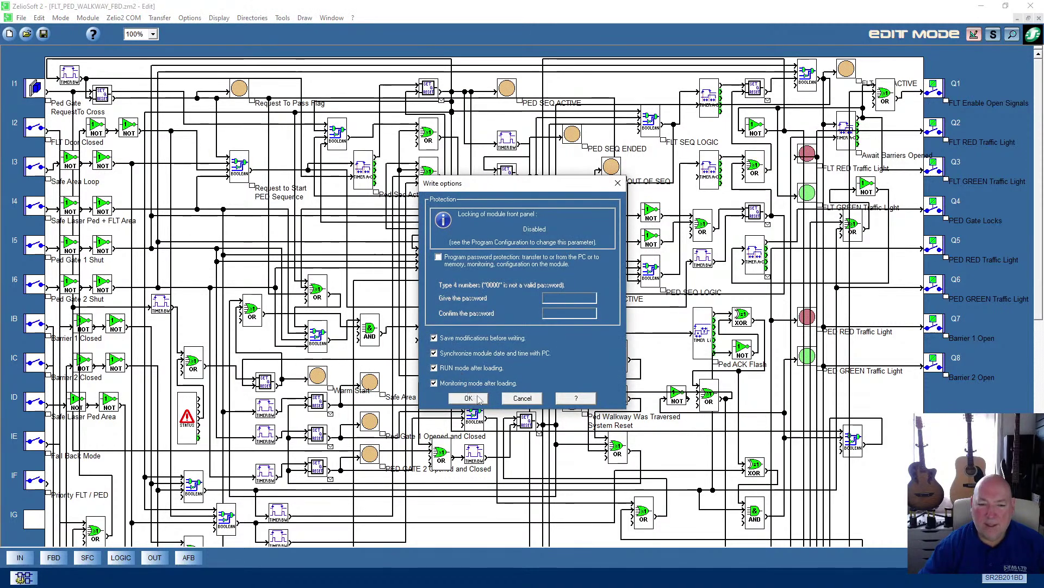
pyautogui.click(435, 383)
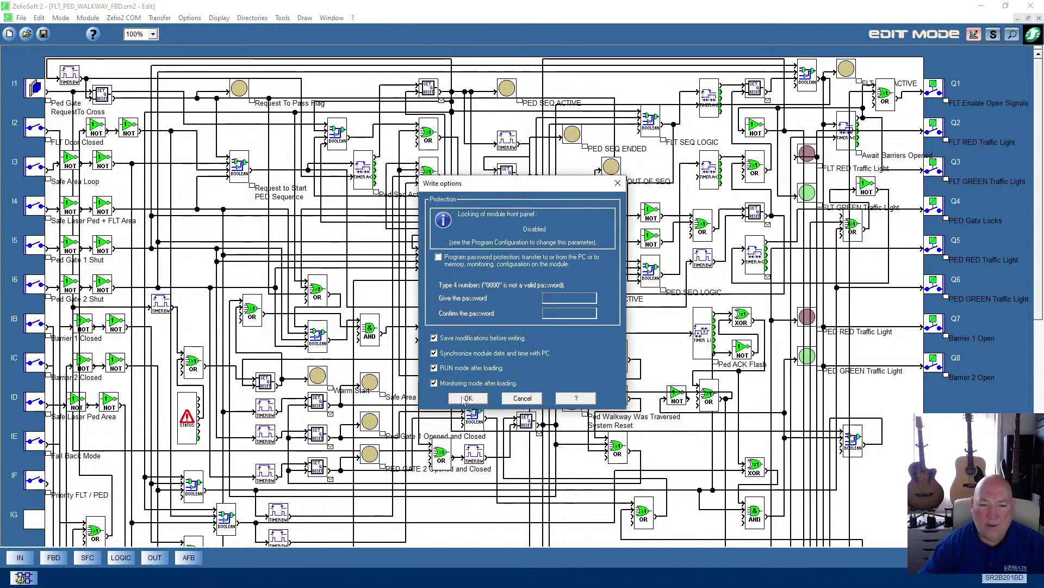
pyautogui.click(462, 398)
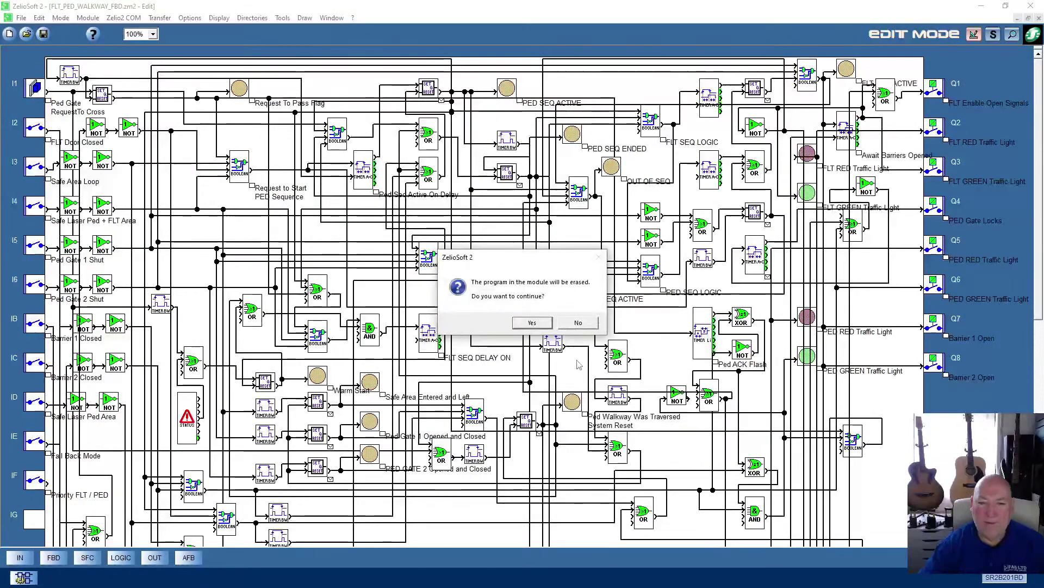
pyautogui.click(546, 345)
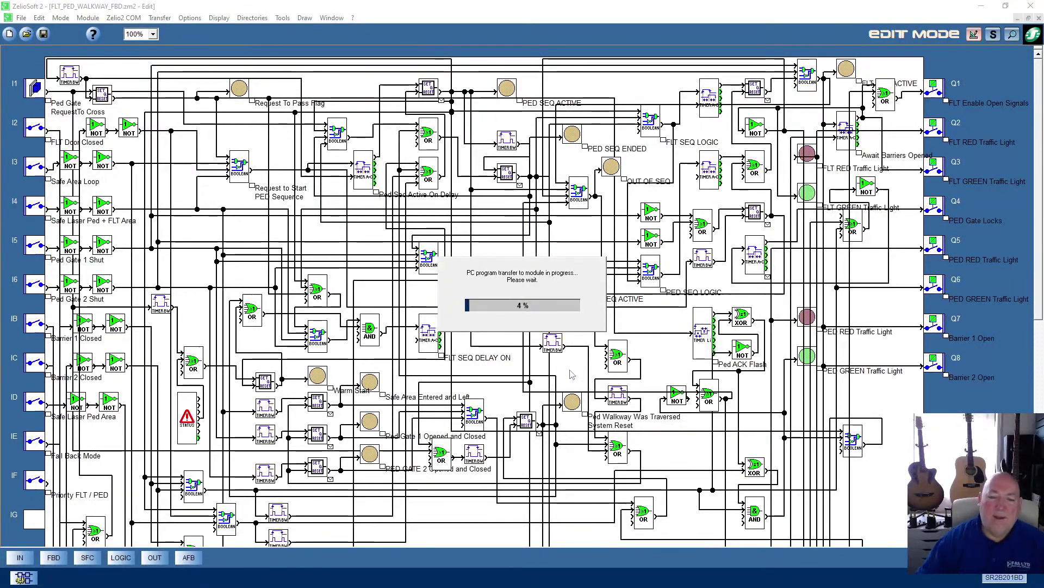
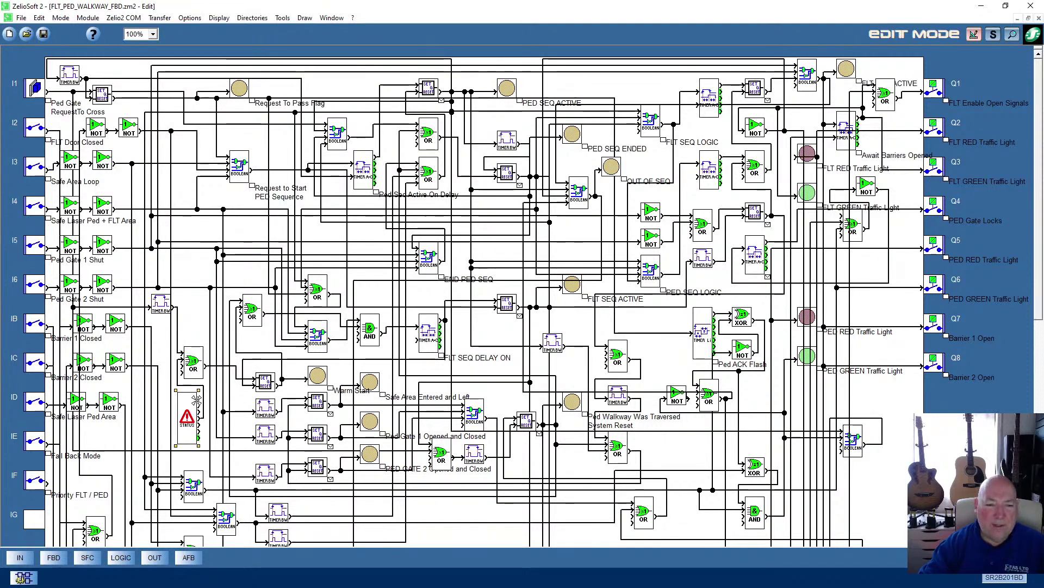
# In simulation mode, switch on inputs I2, I3, I4, I5, I6 and ID, and run the program
pyautogui.click(991, 39)
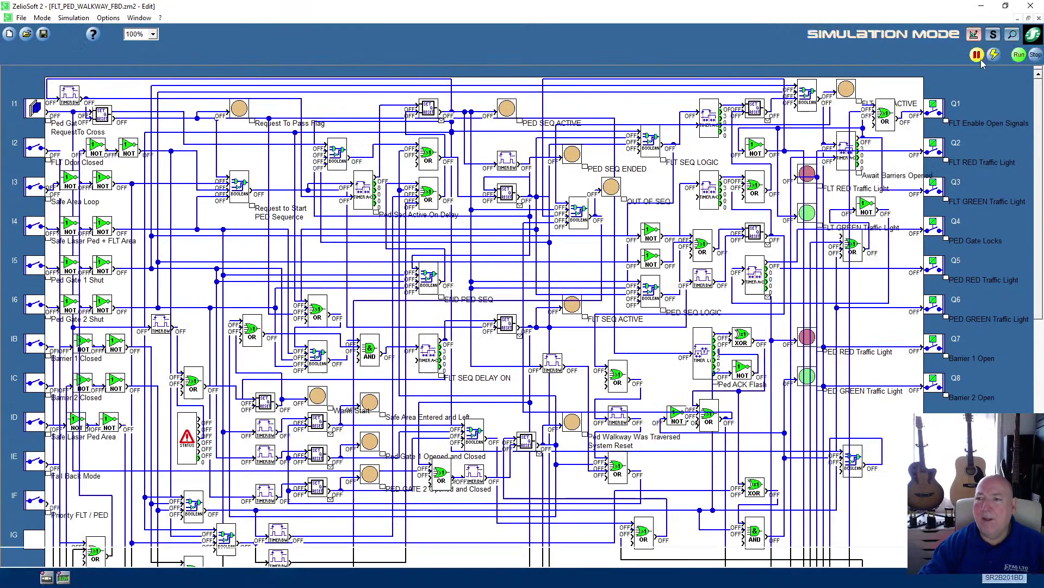
pyautogui.click(979, 56)
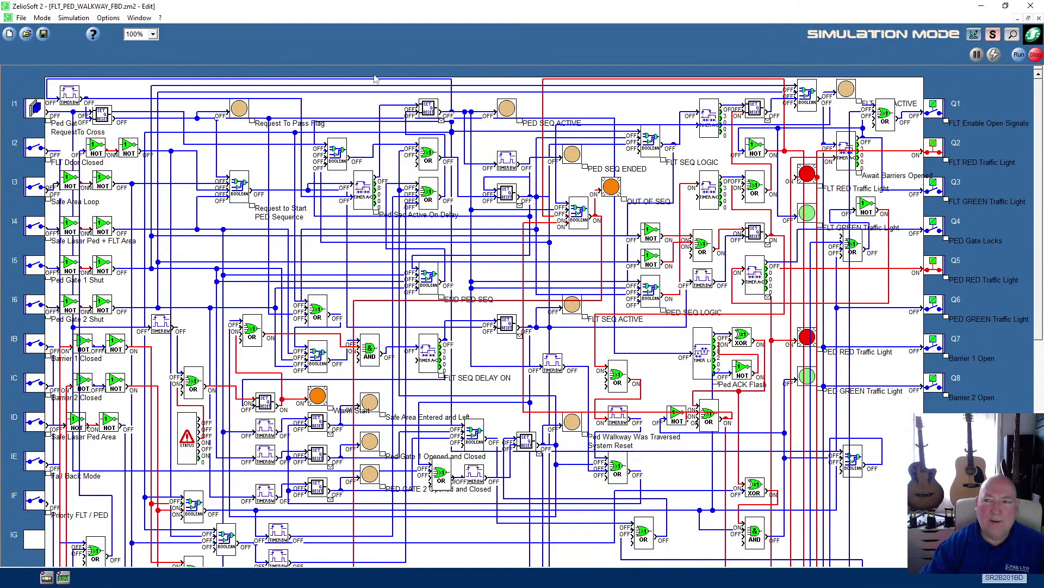
pyautogui.click(34, 148)
pyautogui.click(34, 187)
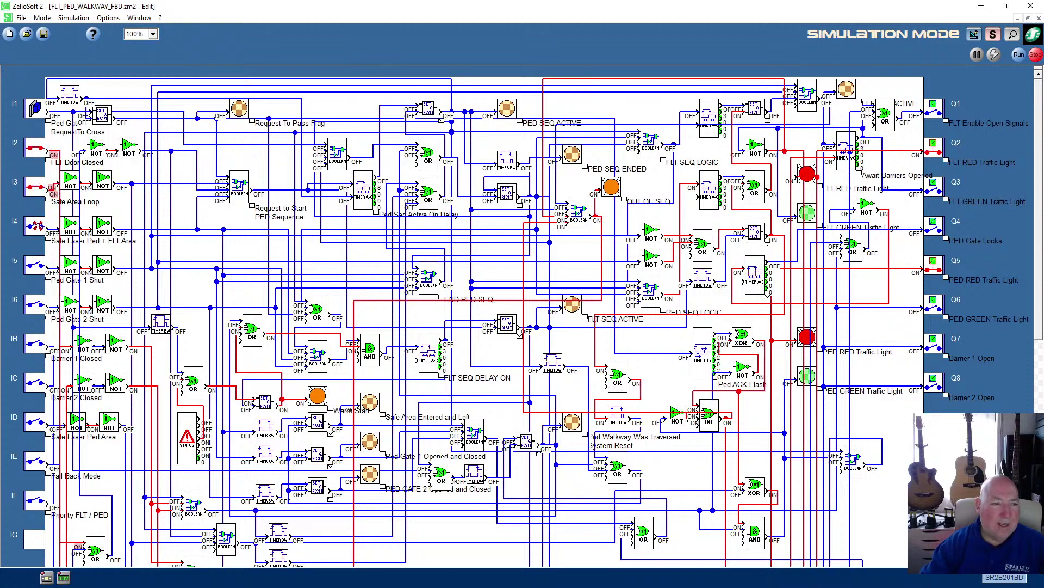
pyautogui.click(34, 227)
pyautogui.click(35, 266)
pyautogui.click(35, 305)
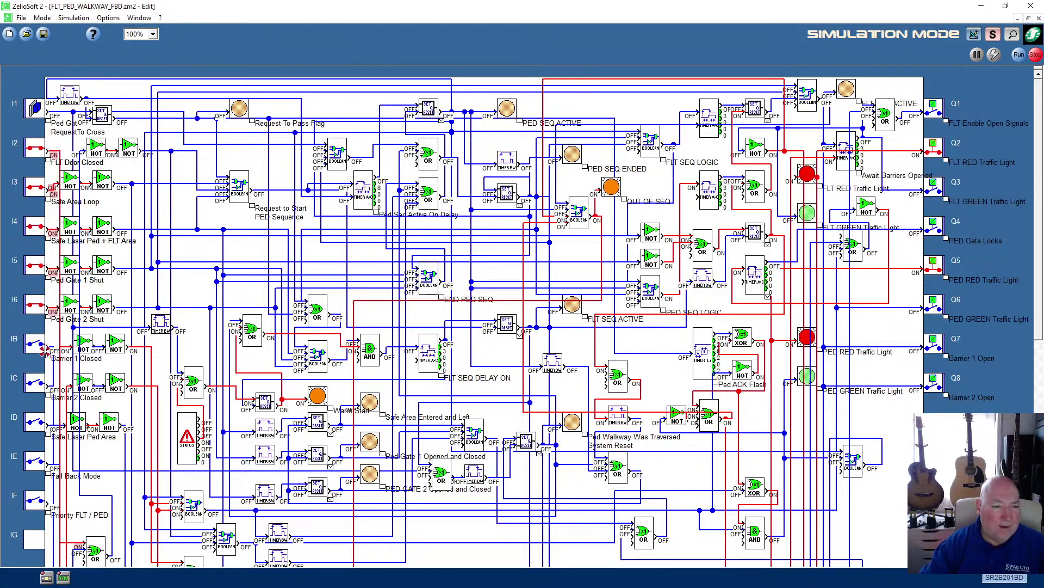
pyautogui.click(36, 423)
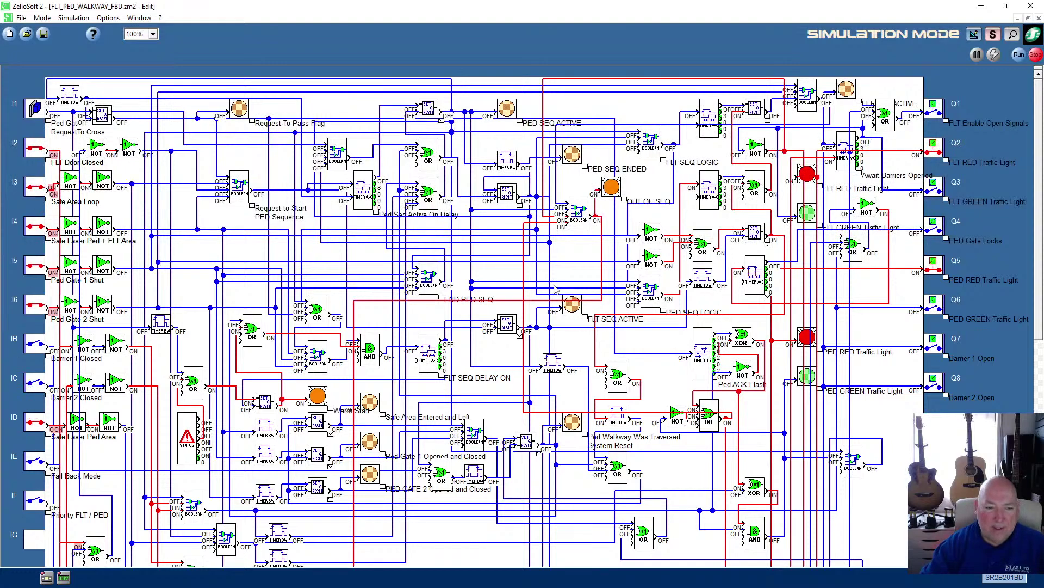
pyautogui.click(1020, 55)
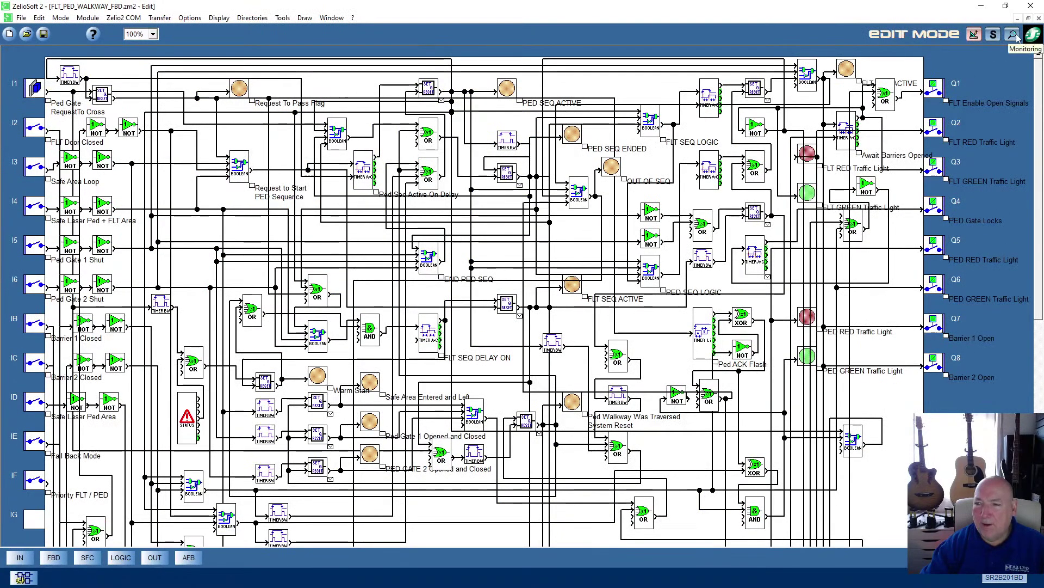
# Monitor the program live on the module, stopping the module, running it with initialisation and stopping it again
pyautogui.click(1015, 36)
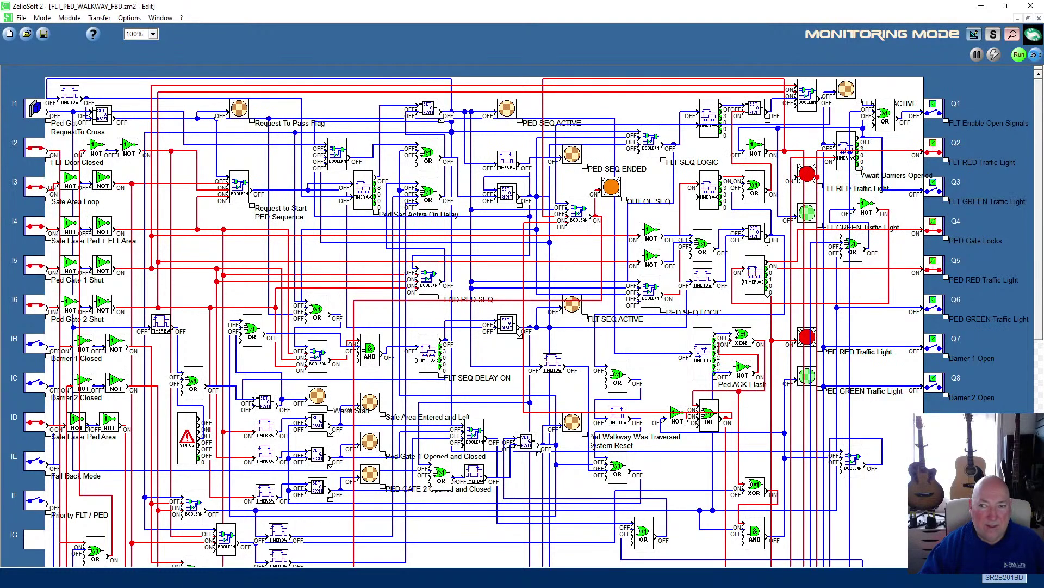
pyautogui.click(1035, 55)
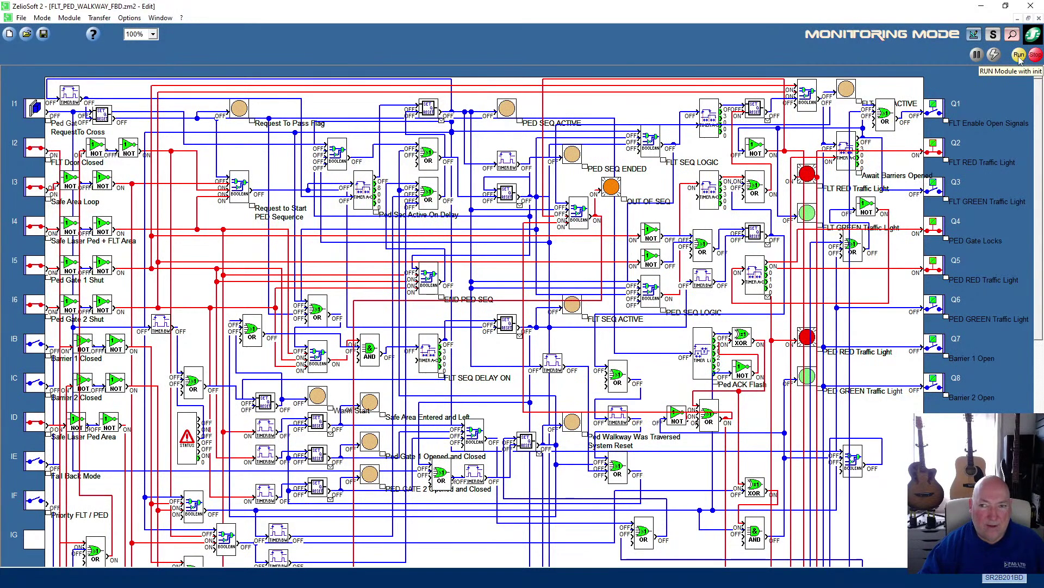
pyautogui.click(1019, 55)
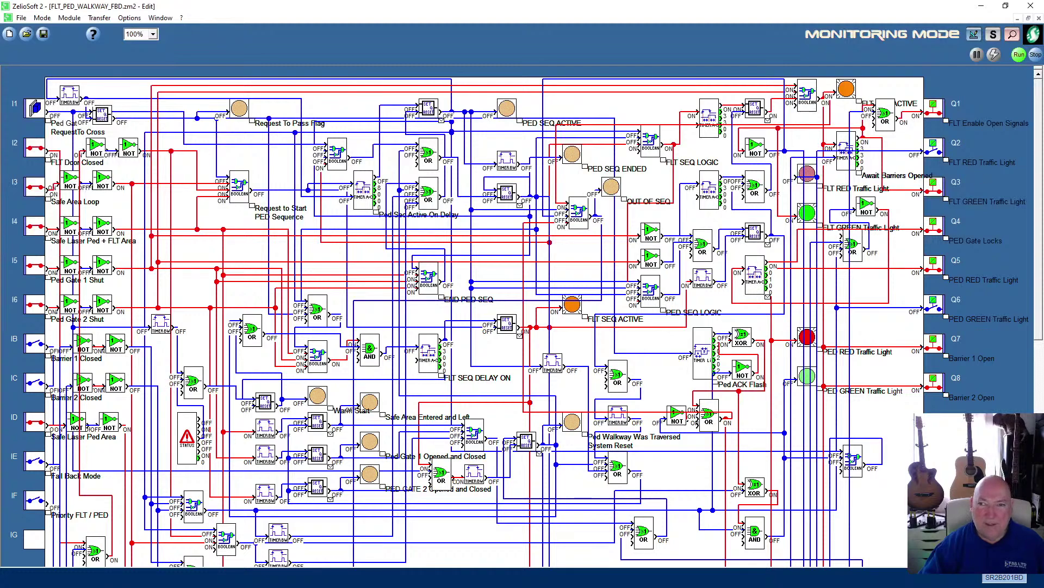
pyautogui.click(1038, 55)
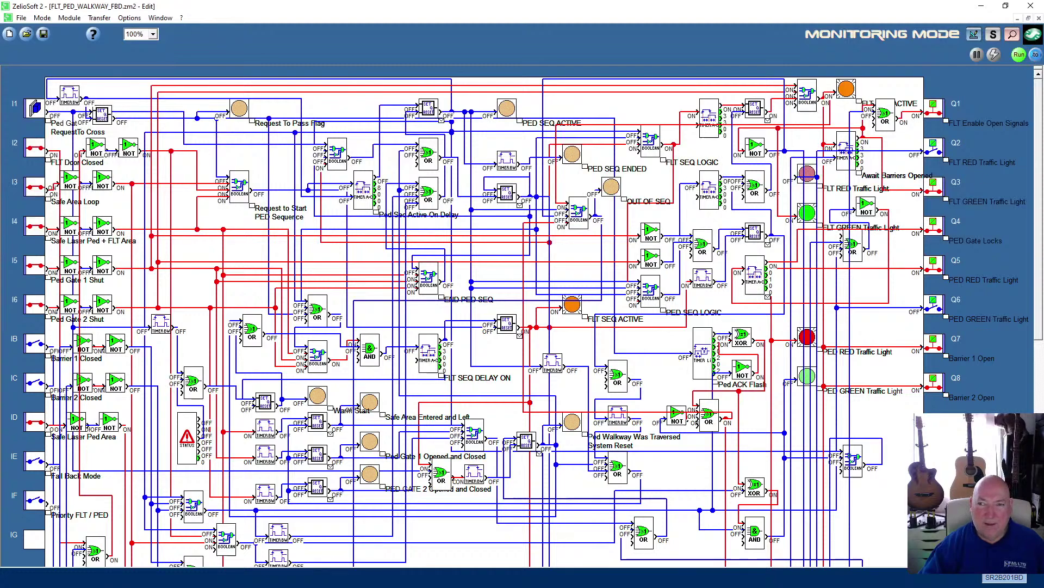
pyautogui.click(994, 57)
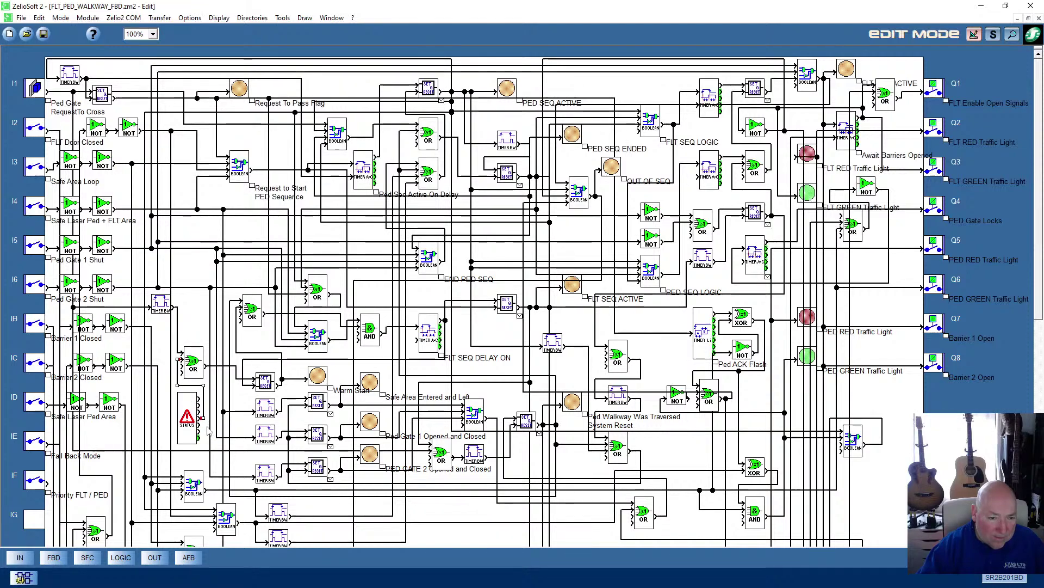
# Connect an output of the STATUS block to the OR gate above it and reroute the wire close to the block
pyautogui.moveTo(199, 424); pyautogui.dragTo(181, 366)
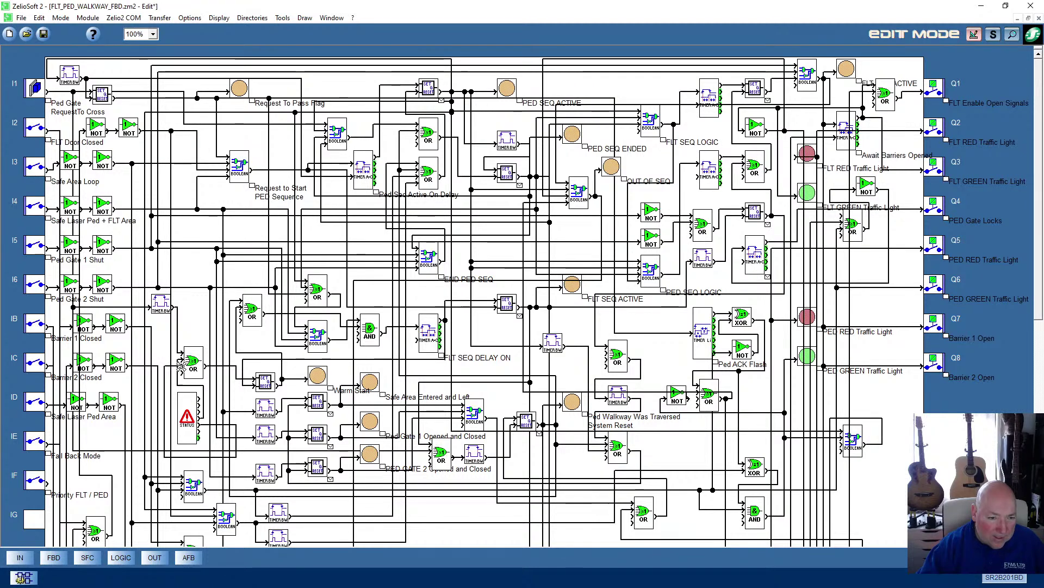
pyautogui.click(236, 432)
pyautogui.moveTo(222, 433); pyautogui.dragTo(204, 438)
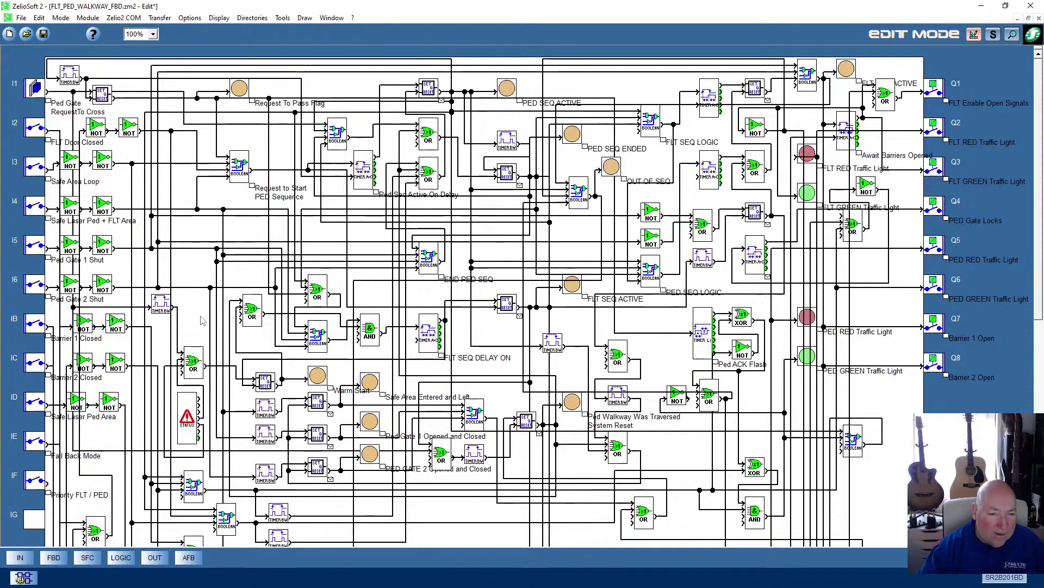
pyautogui.click(207, 391)
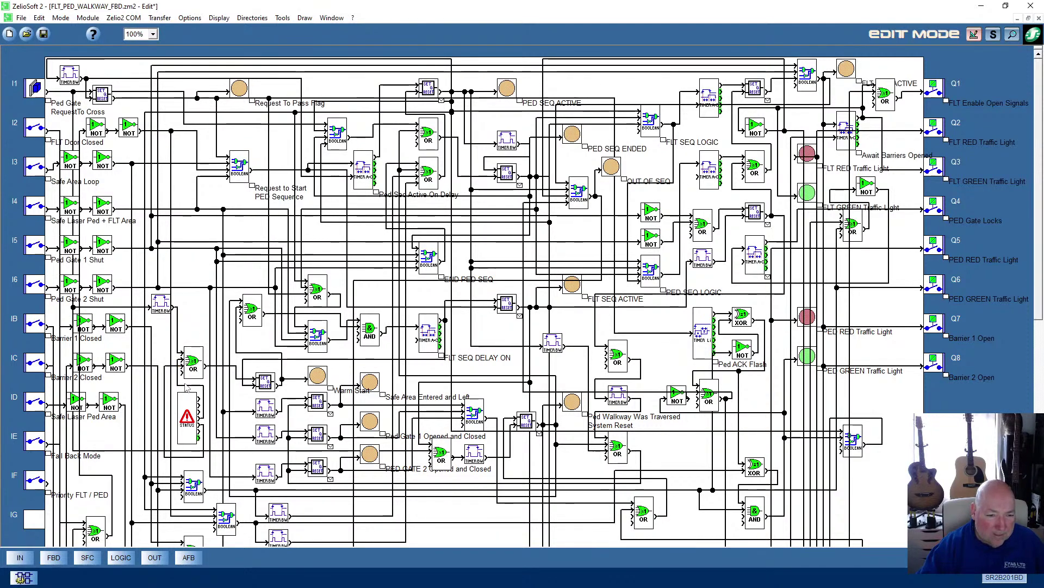
# Simulate the edited program with inputs I2, I3, I4, I5, I6 and ID switched on
pyautogui.click(993, 35)
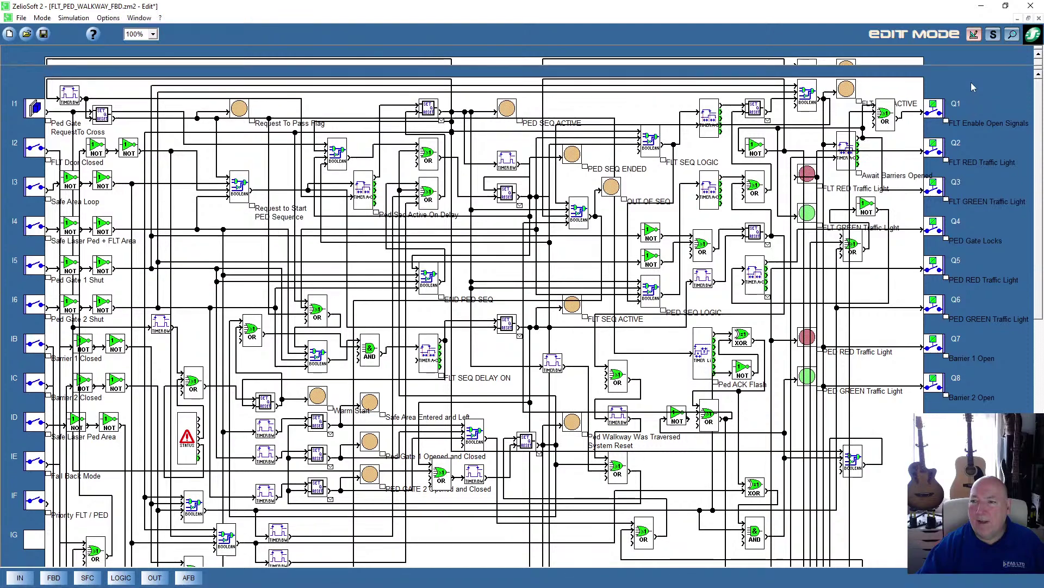
pyautogui.click(1019, 54)
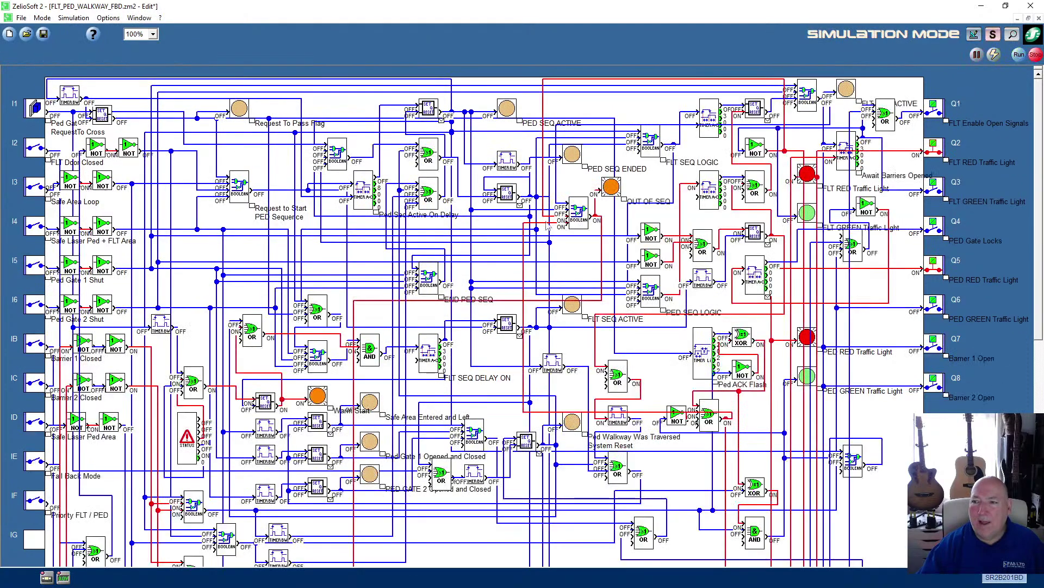
pyautogui.click(43, 151)
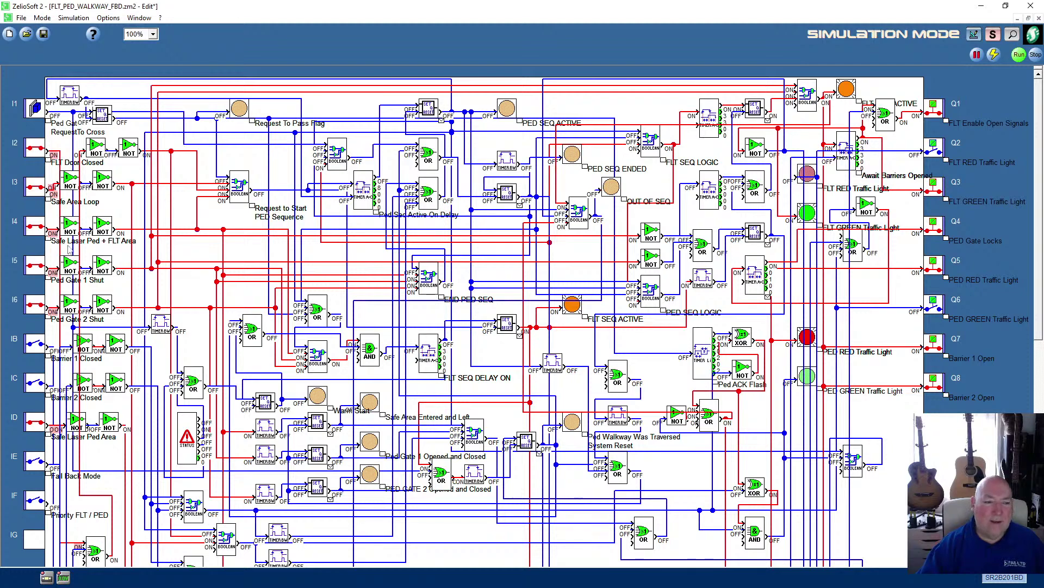
# Simulate a pedestrian crossing by triggering the I1 crossing request, switching I4, I5, I6 and ID off, and switching them back on
pyautogui.click(34, 107)
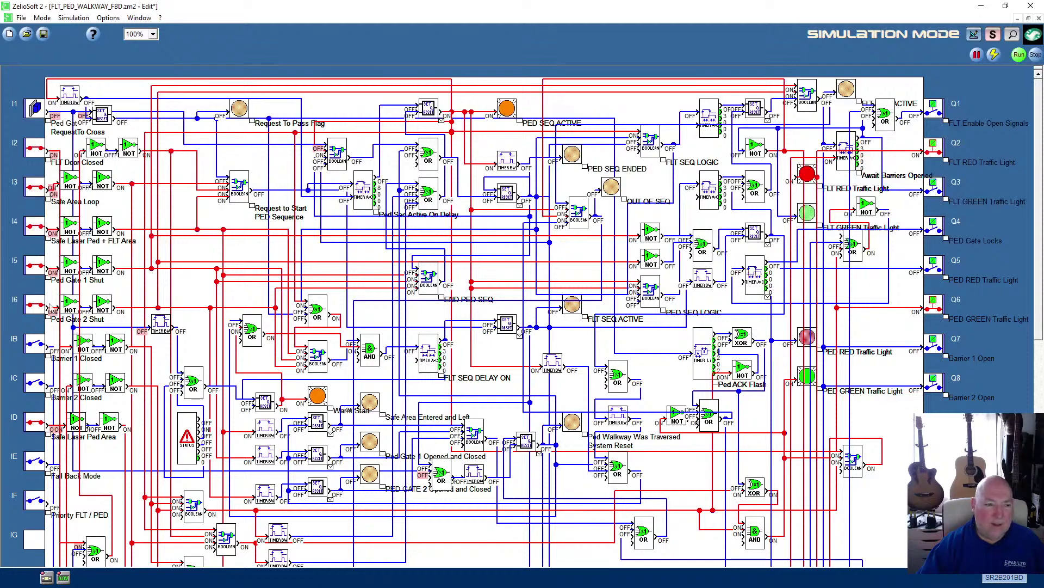
pyautogui.click(34, 265)
pyautogui.click(35, 226)
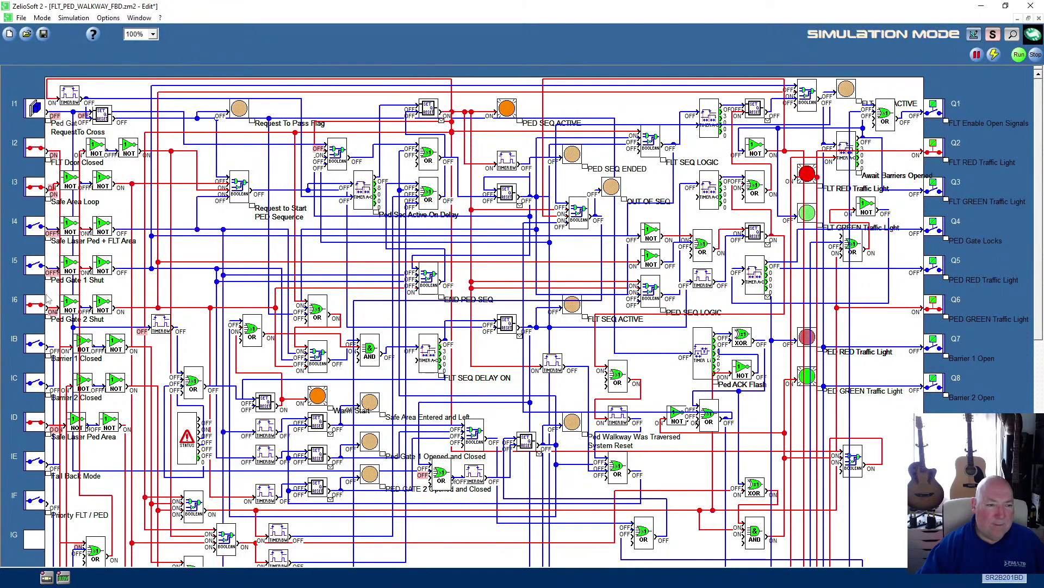
pyautogui.click(35, 303)
pyautogui.click(34, 422)
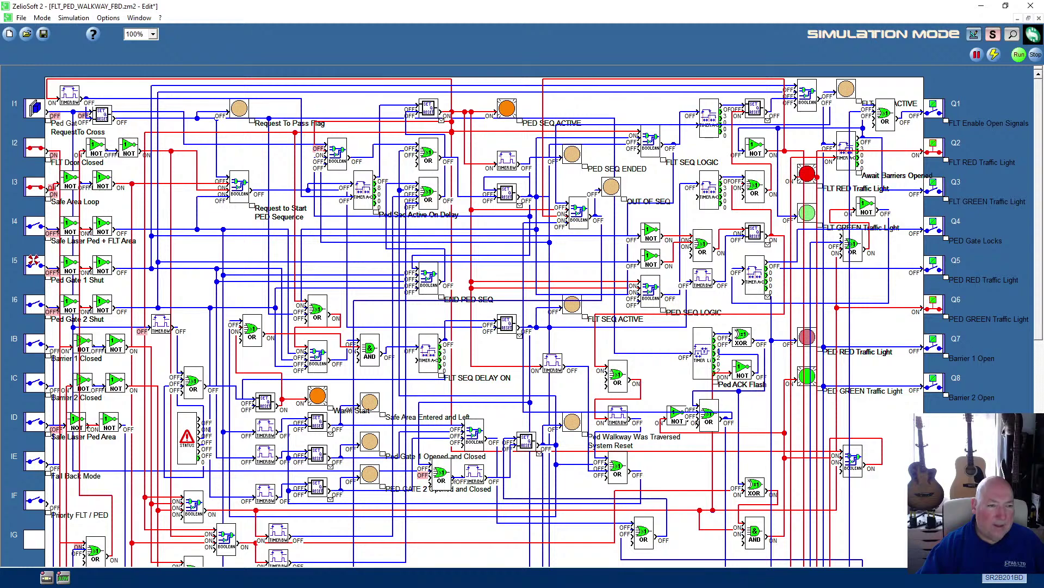
pyautogui.click(33, 262)
pyautogui.click(33, 226)
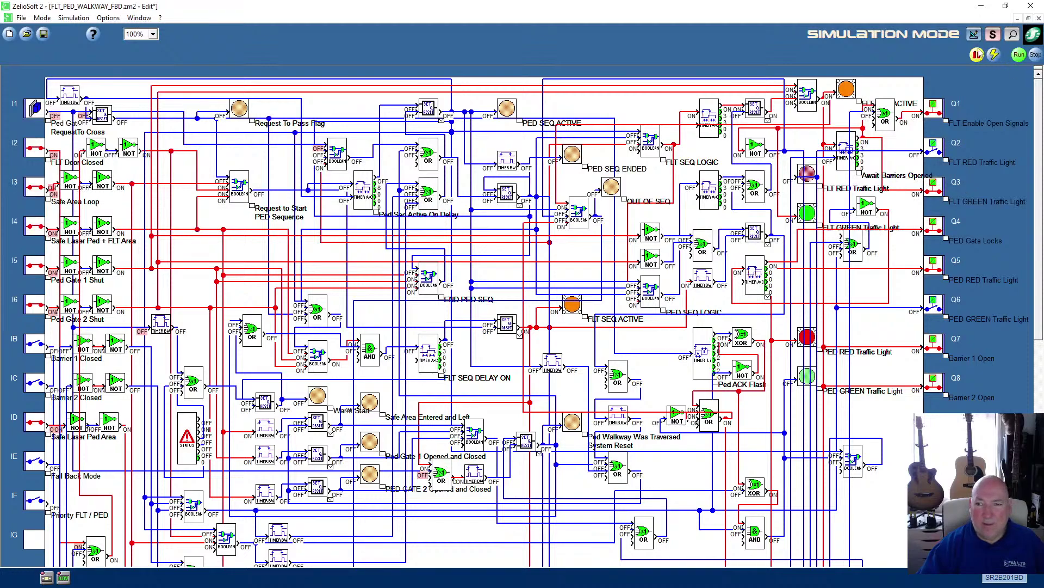
# Stop the simulation and try to enter monitoring mode with the edited program
pyautogui.click(1035, 55)
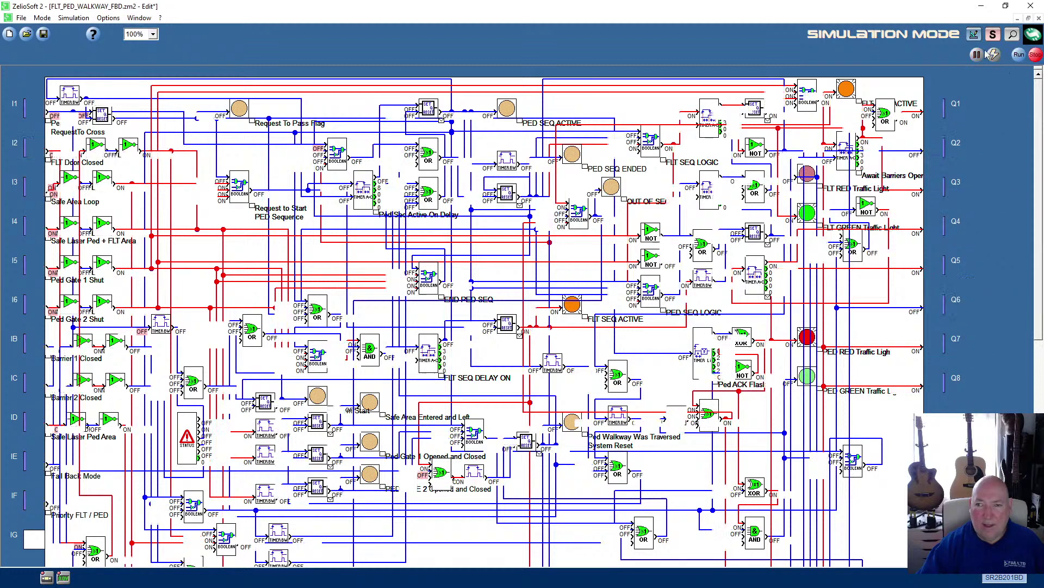
pyautogui.click(972, 35)
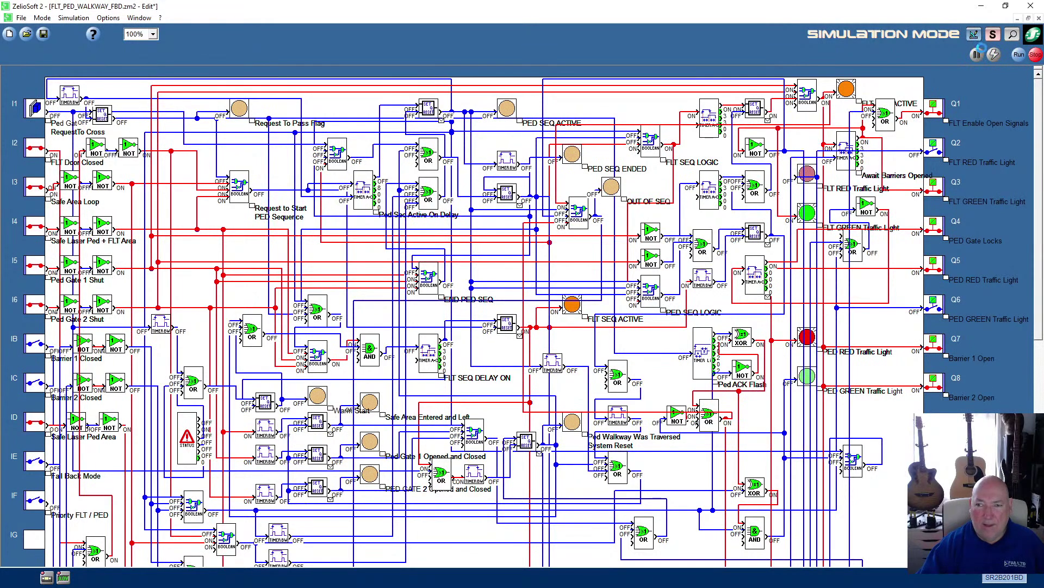
pyautogui.click(1013, 35)
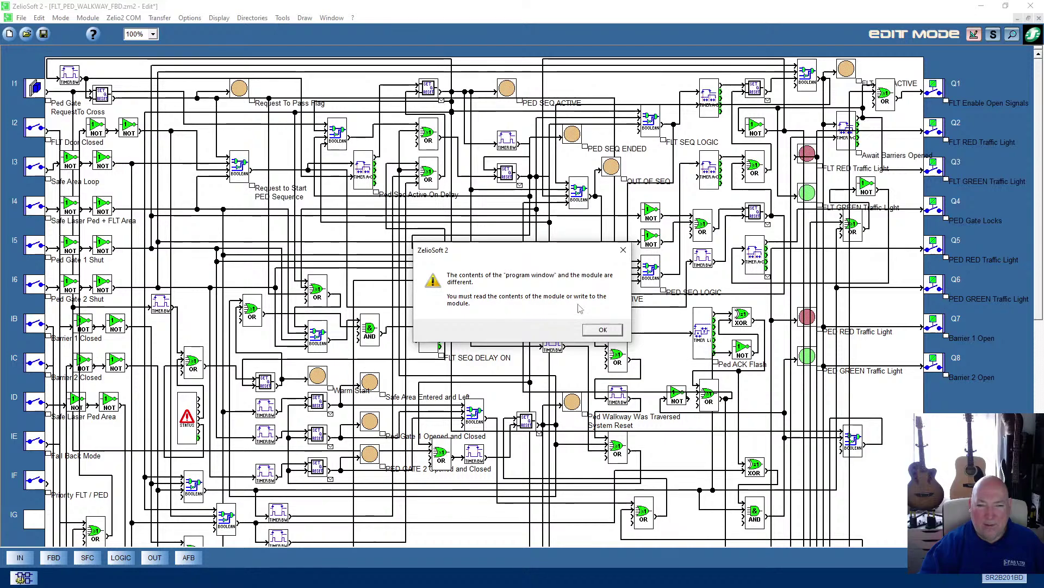
pyautogui.click(602, 329)
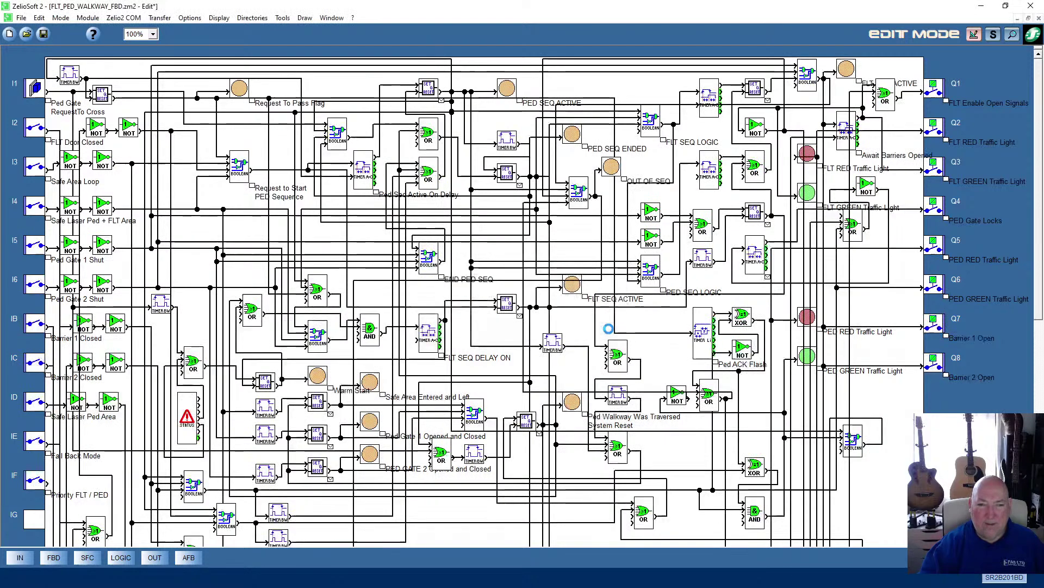
# Transfer the program to the stopped module with modifications saved, clock synchronised, and RUN and monitoring enabled after loading, and return to edit mode
pyautogui.click(163, 18)
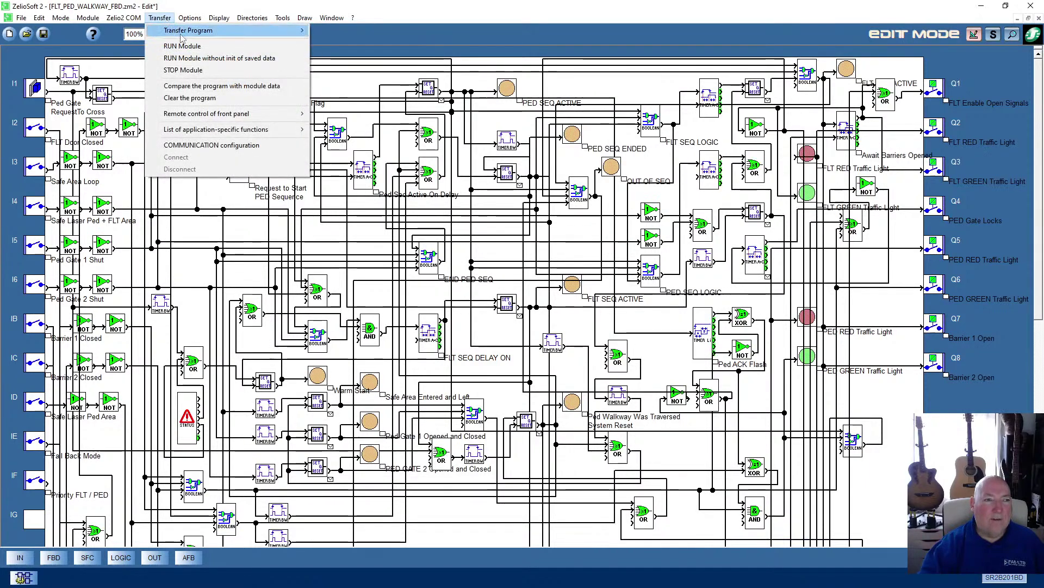
pyautogui.moveTo(283, 30)
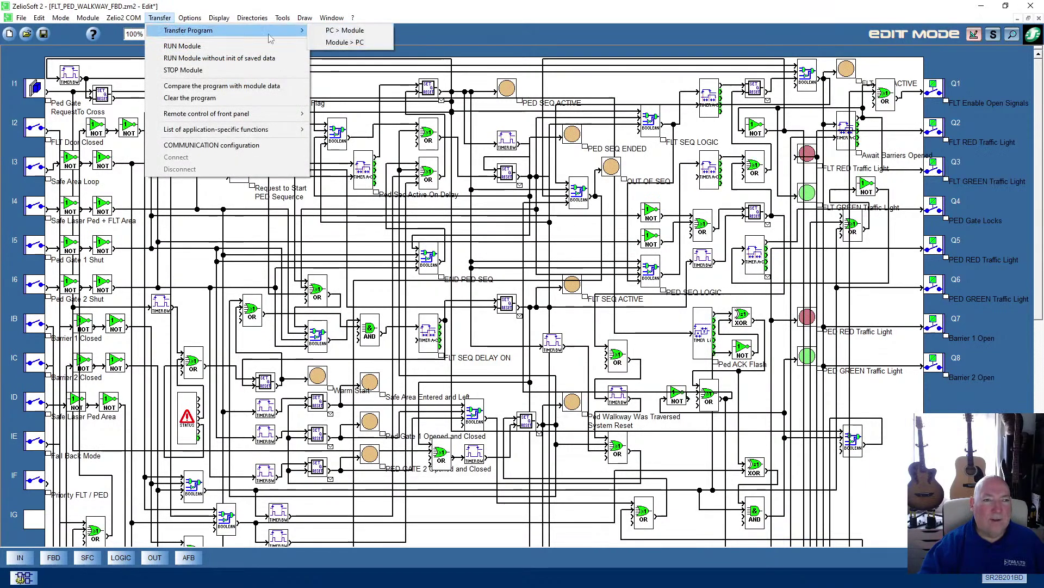
pyautogui.click(349, 31)
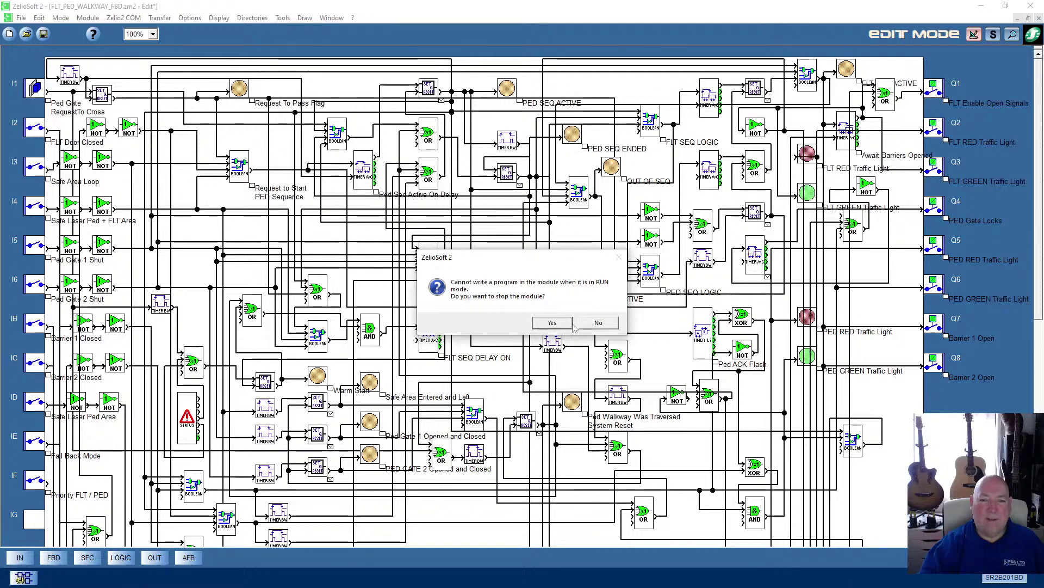
pyautogui.click(557, 324)
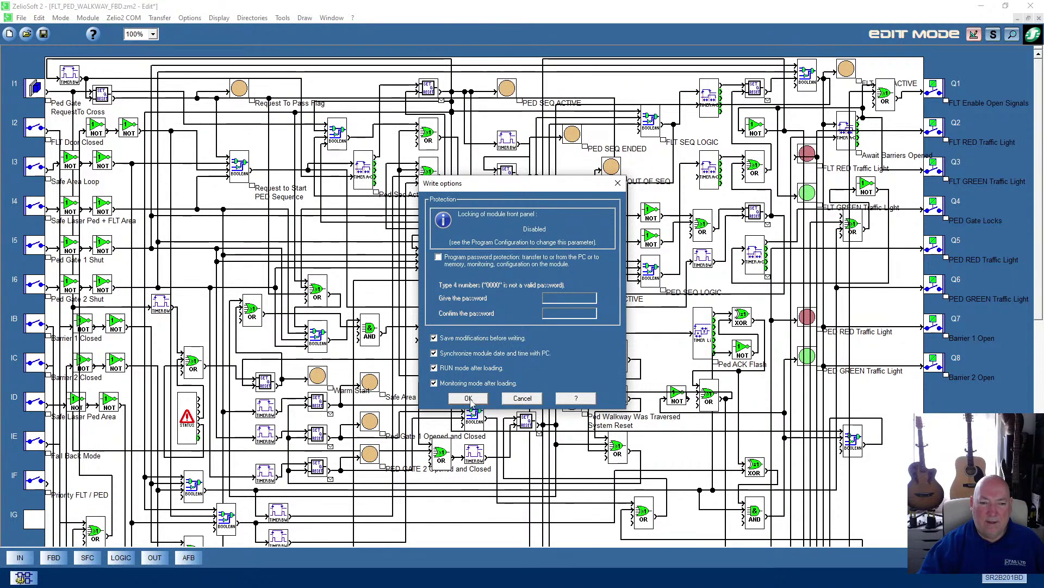
pyautogui.click(469, 399)
pyautogui.click(511, 336)
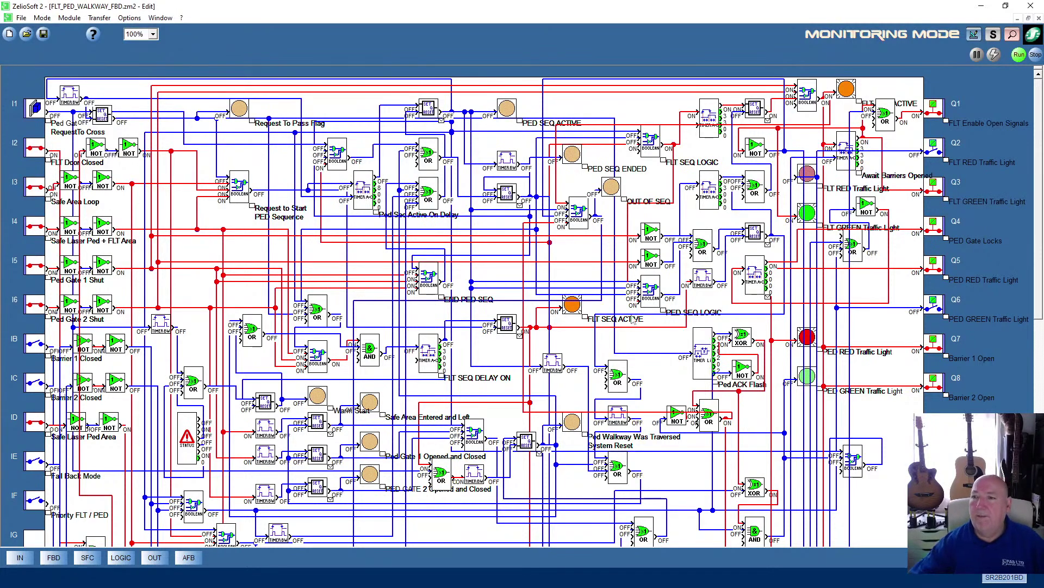
pyautogui.click(970, 36)
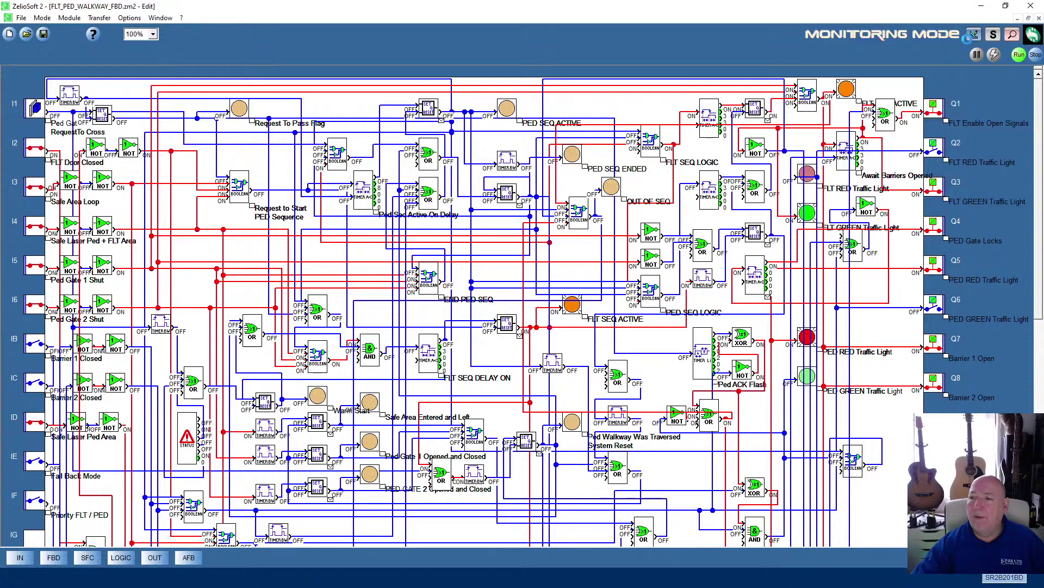